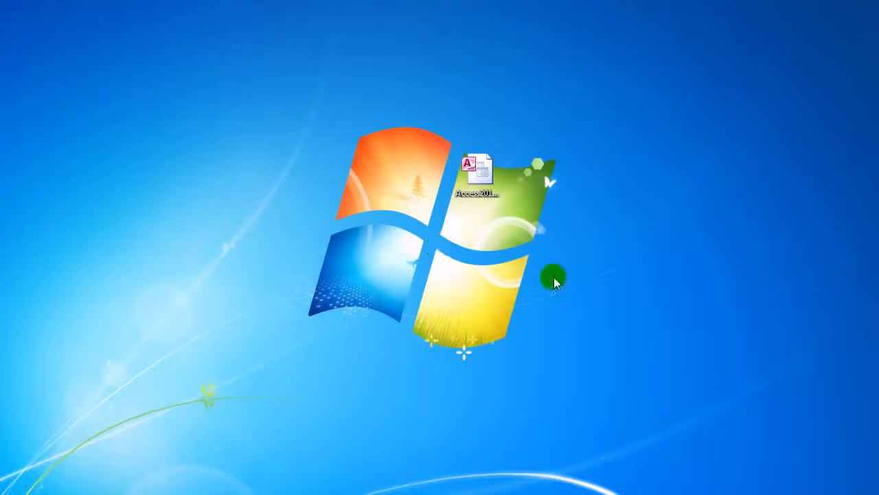
Open the Access2013_DB_15 database file from the desktop in Access and position its window to fit the screen.
left_click(476, 170)
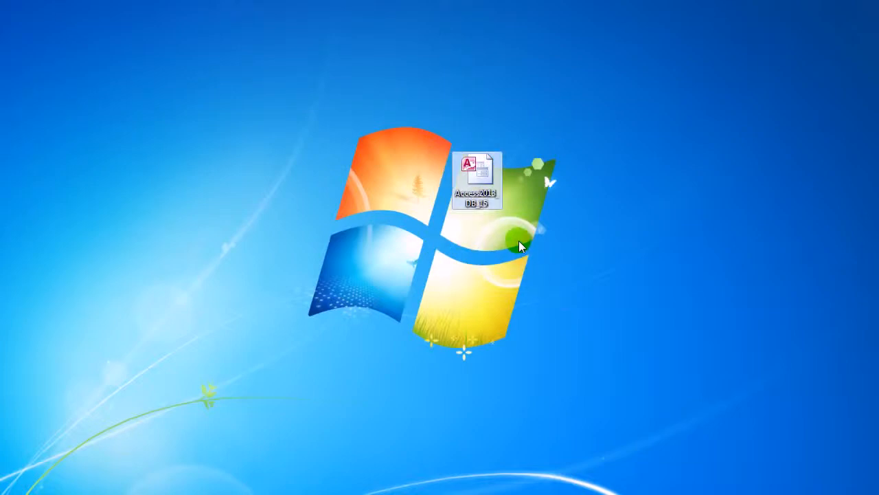
right_click(493, 185)
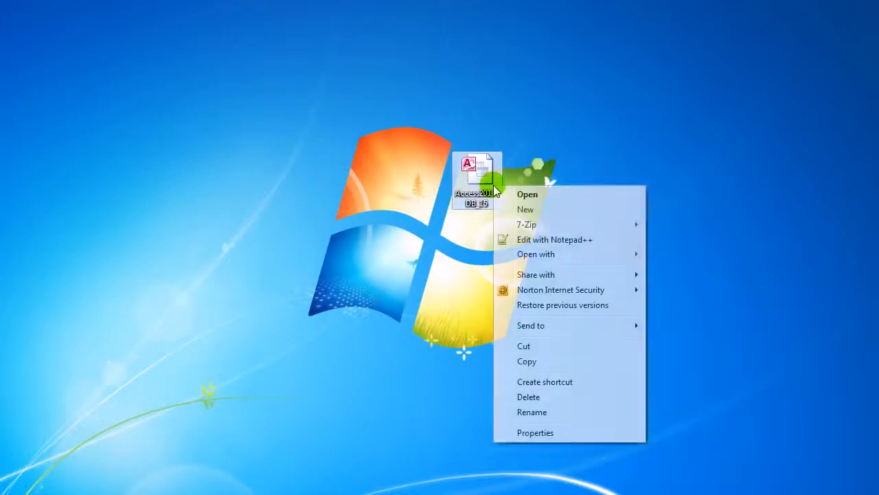
mouse_move(607, 256)
left_click(678, 269)
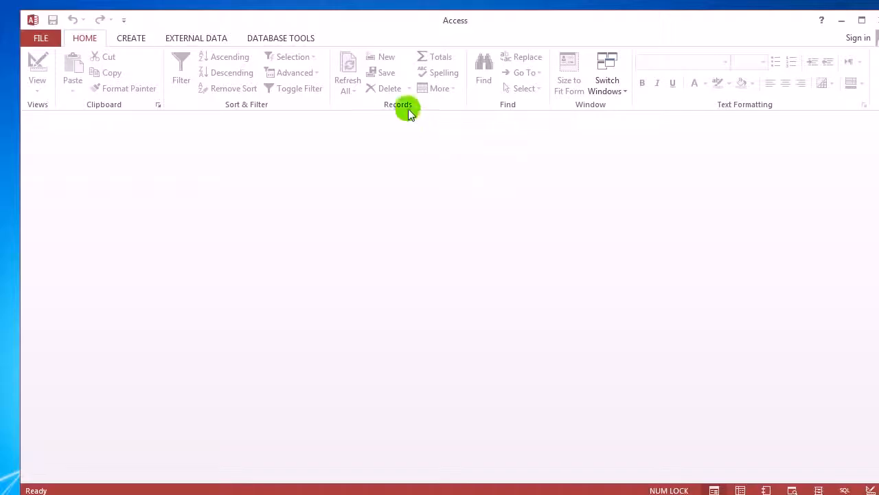
left_click_drag(409, 26, 395, 18)
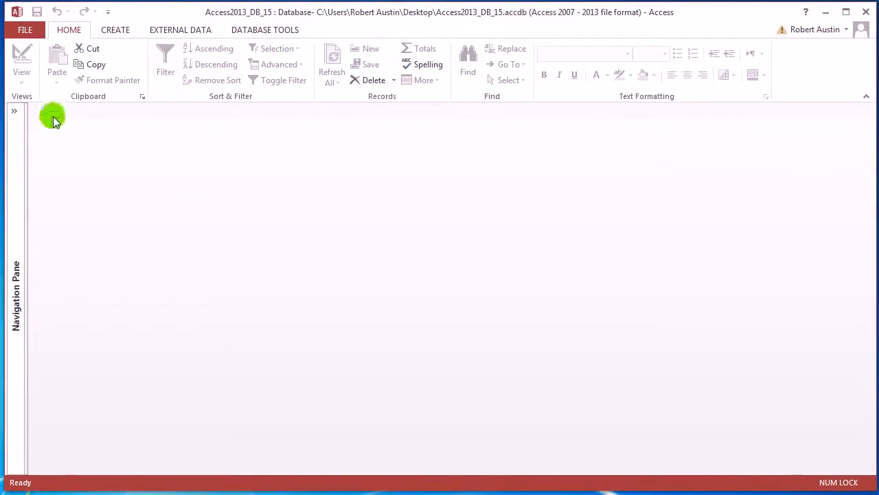
Open the tblBookingDetails table in Datasheet view and collapse the list of database objects.
left_click(15, 110)
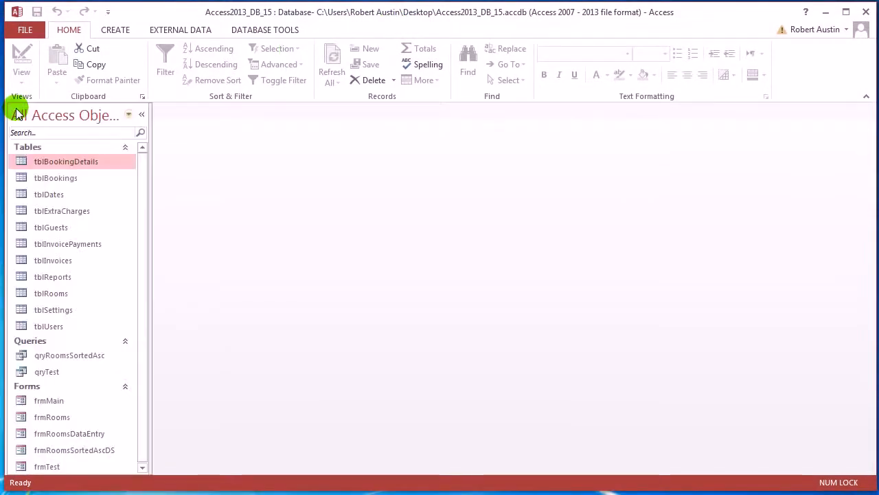
double_click(74, 161)
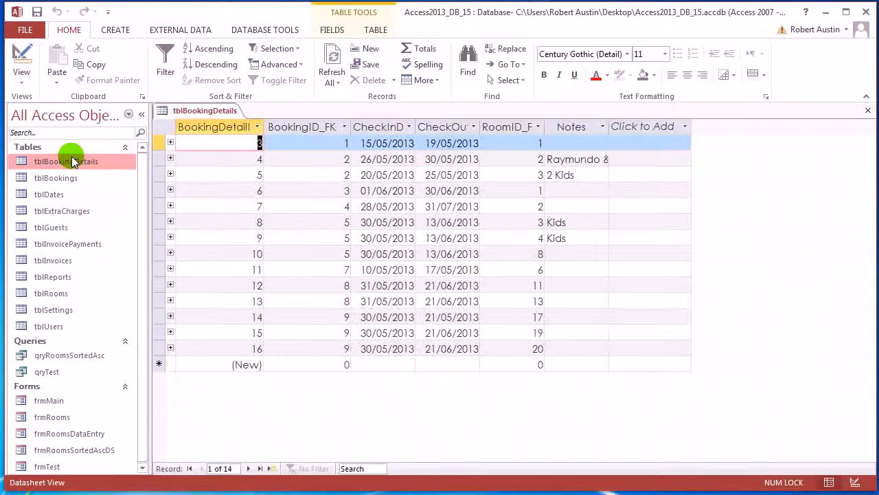
left_click(141, 115)
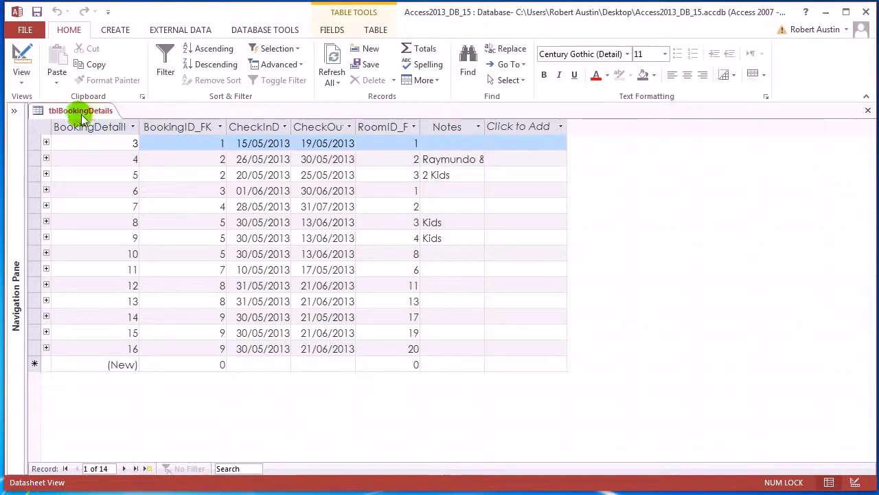
Widen the CheckOutDate column of tblBookingDetails to fit its heading, then close the table and save its layout.
left_click(258, 126)
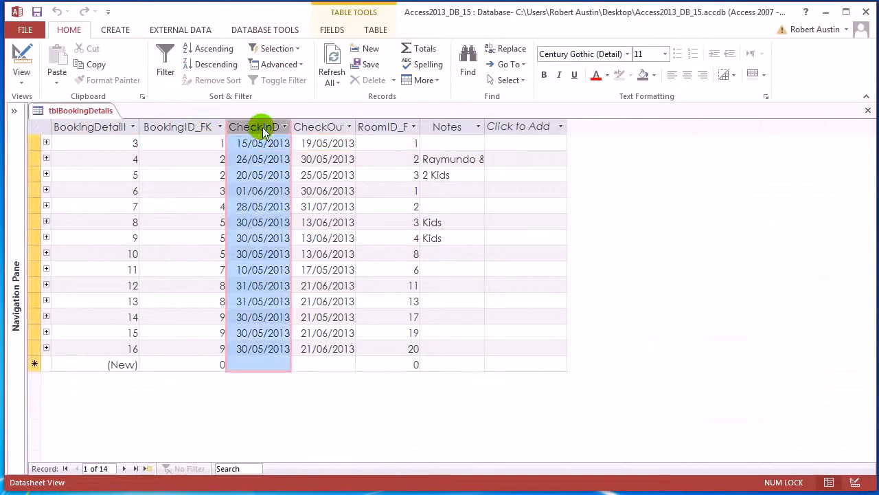
left_click(340, 126)
double_click(356, 127)
left_click(433, 127)
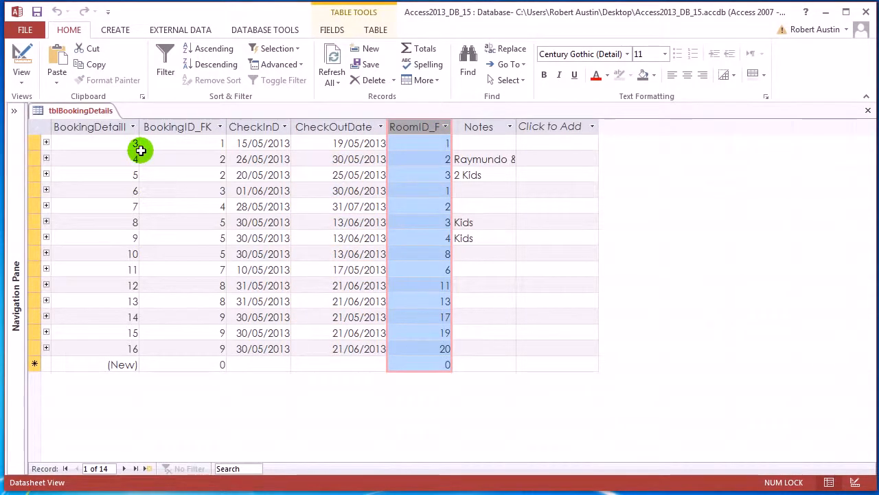
right_click(84, 115)
left_click(115, 140)
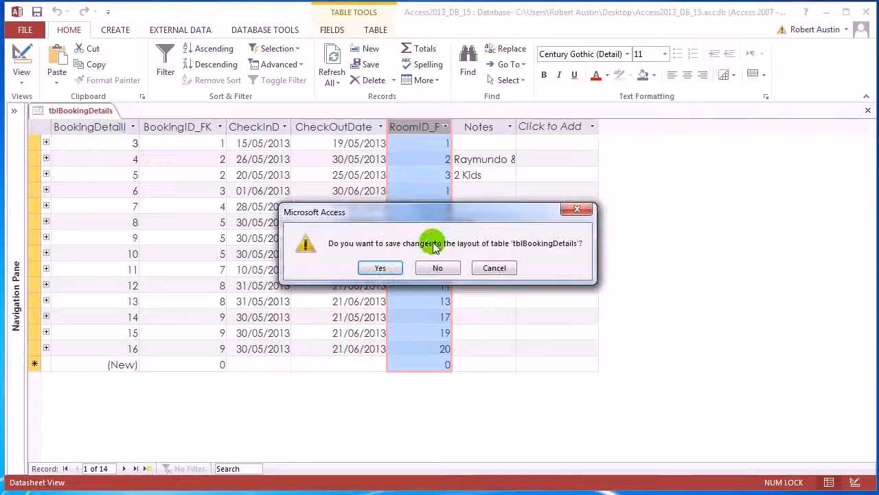
left_click(384, 267)
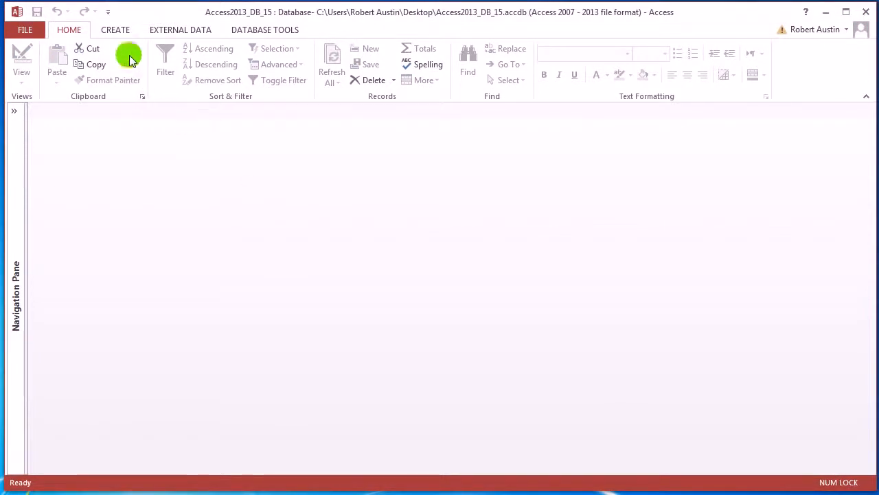
Create a new query in Design view based on tblBookingDetails and enlarge its field list to show every field.
left_click(122, 30)
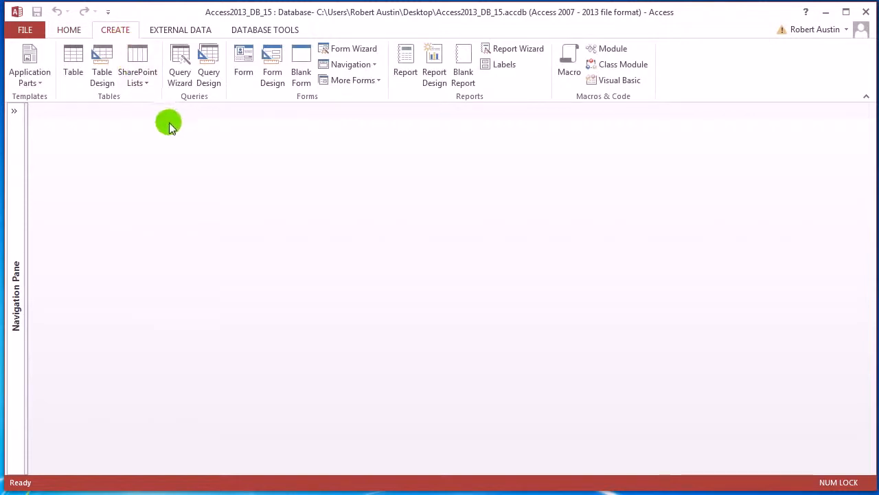
left_click(208, 72)
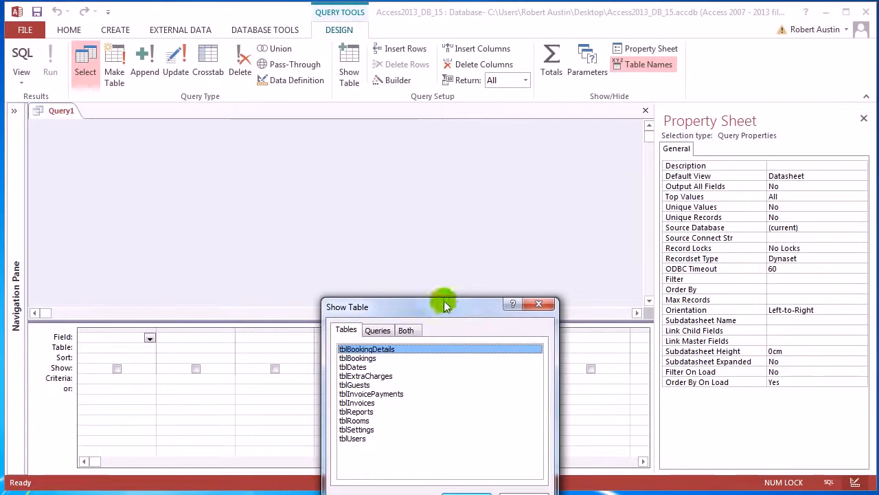
left_click_drag(445, 304, 416, 158)
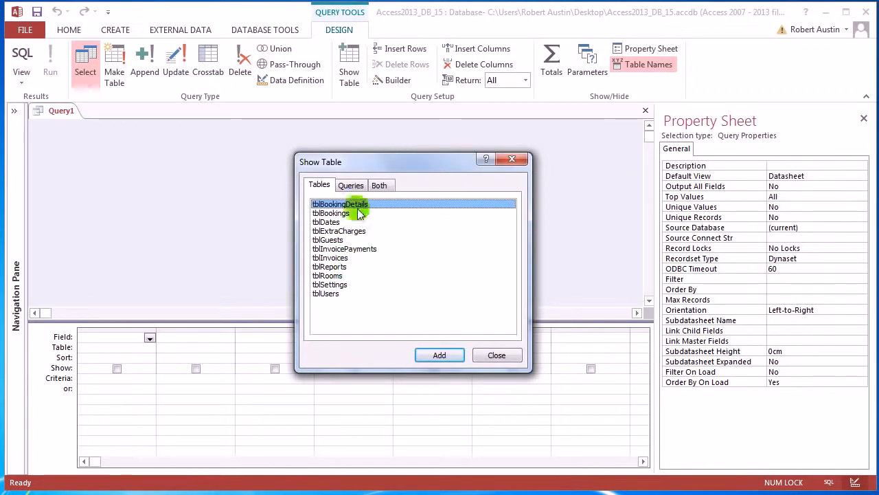
left_click(446, 356)
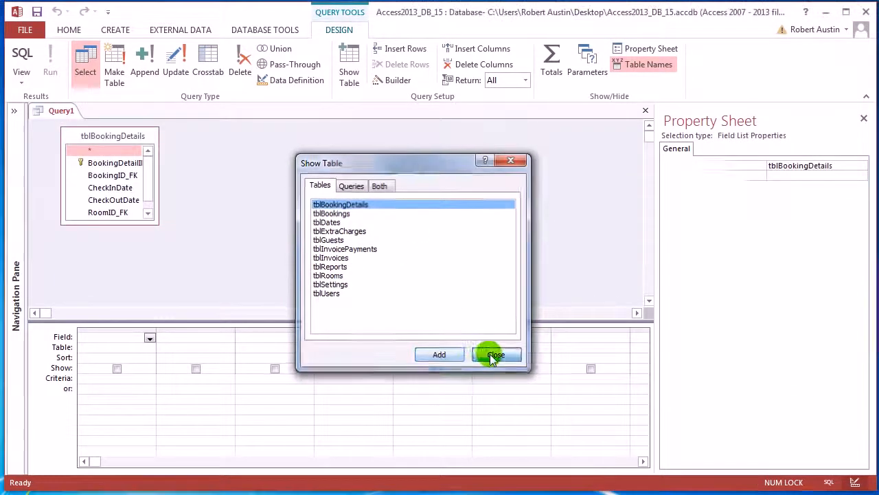
left_click(492, 355)
left_click_drag(177, 229, 233, 248)
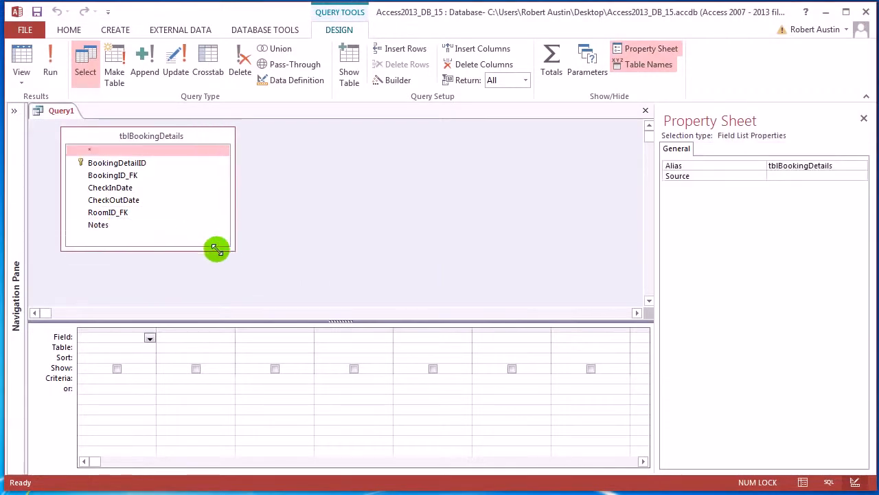
Add BookingDetailID, BookingID_FK, CheckInDate, CheckOutDate, RoomID_FK and Notes to the query grid.
double_click(129, 165)
double_click(125, 176)
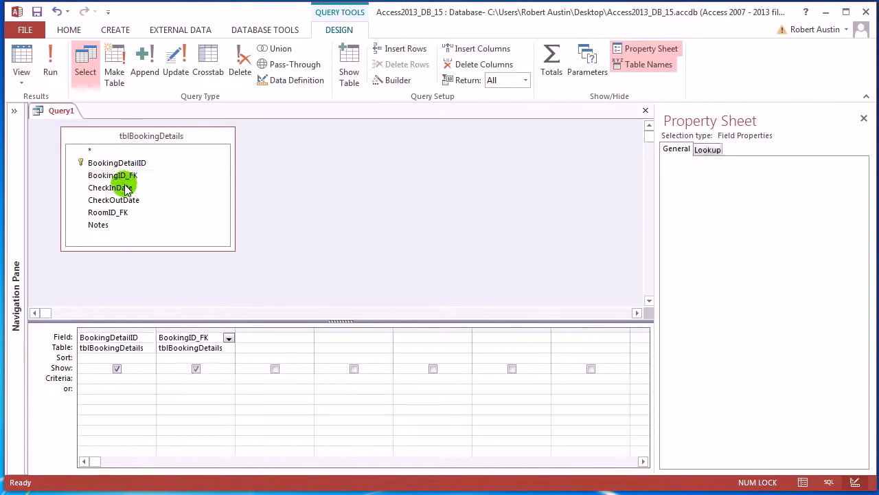
double_click(126, 188)
double_click(124, 199)
double_click(120, 212)
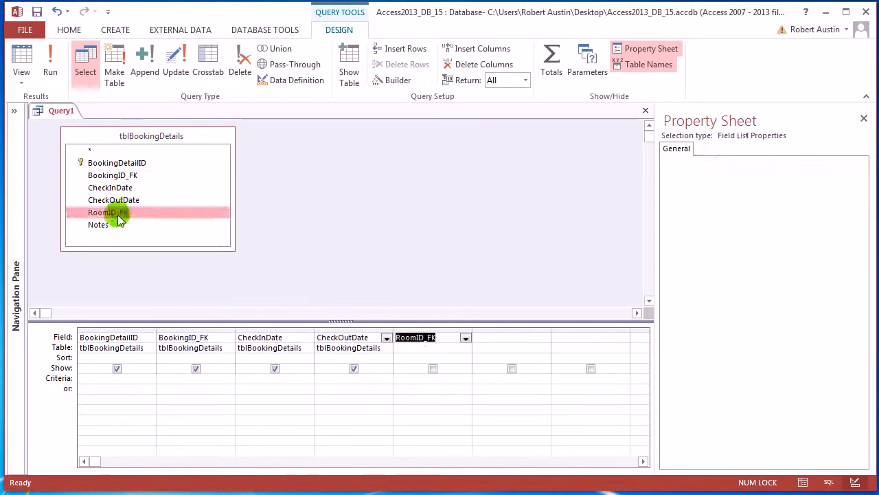
double_click(103, 224)
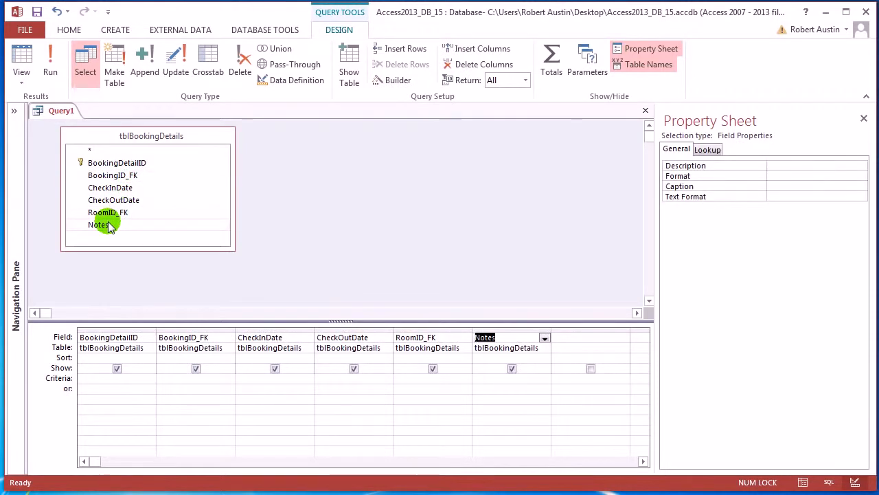
Run the query to view its records and widen the RoomID_FK column to fit its heading.
left_click(48, 67)
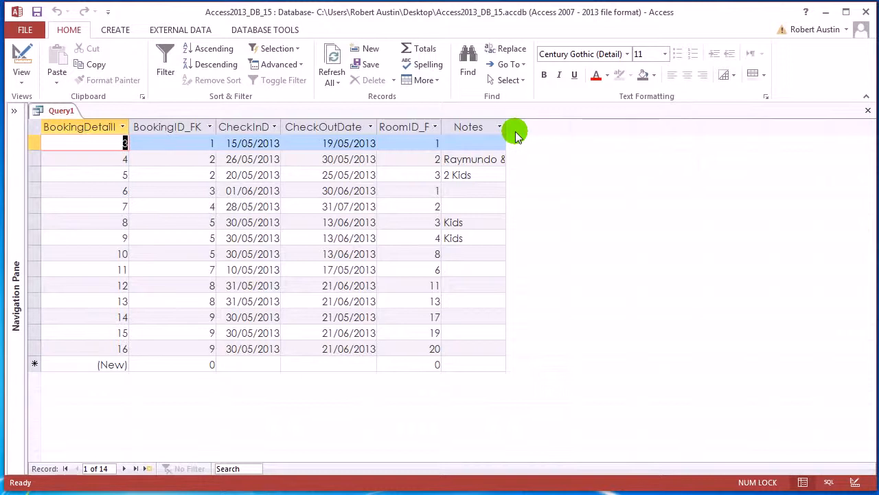
right_click(58, 113)
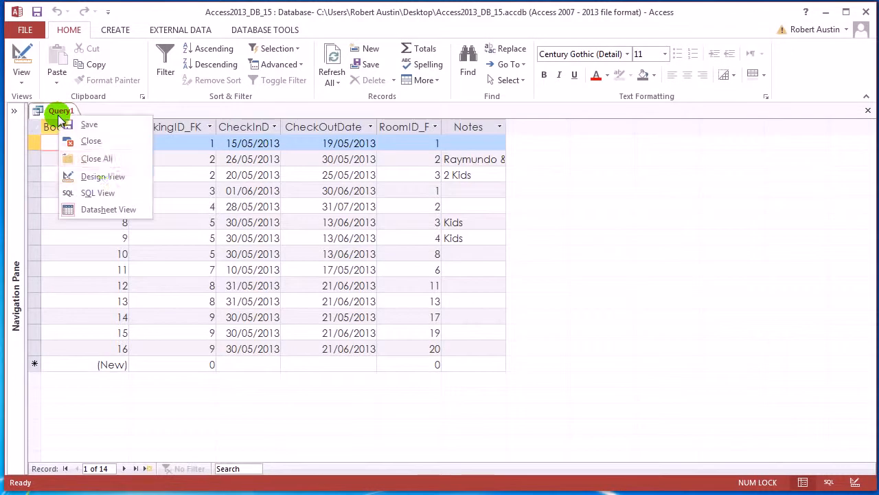
left_click(110, 177)
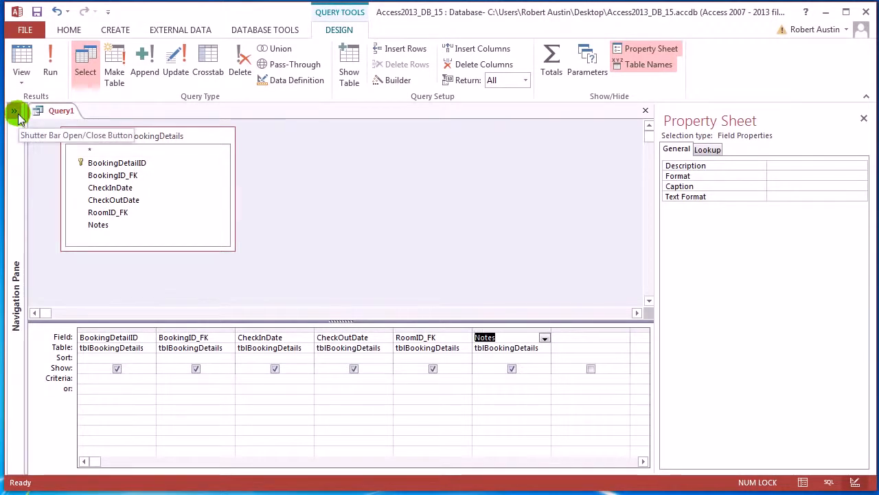
left_click(22, 59)
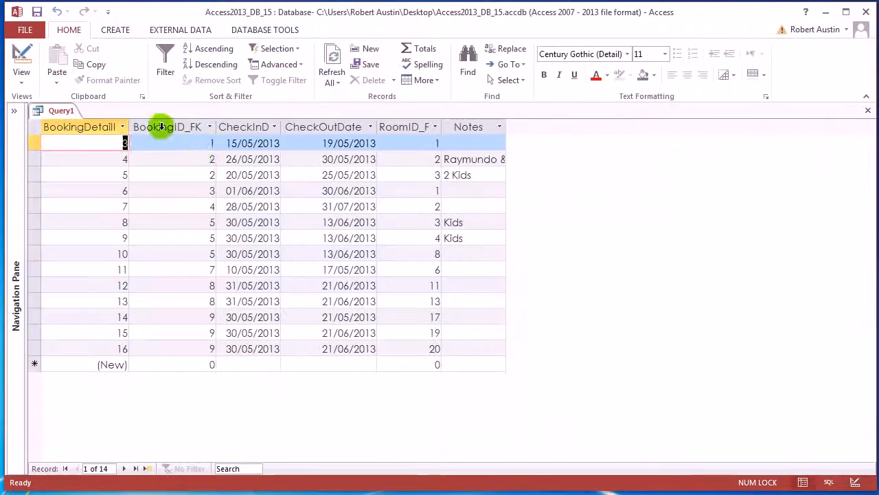
left_click(404, 128)
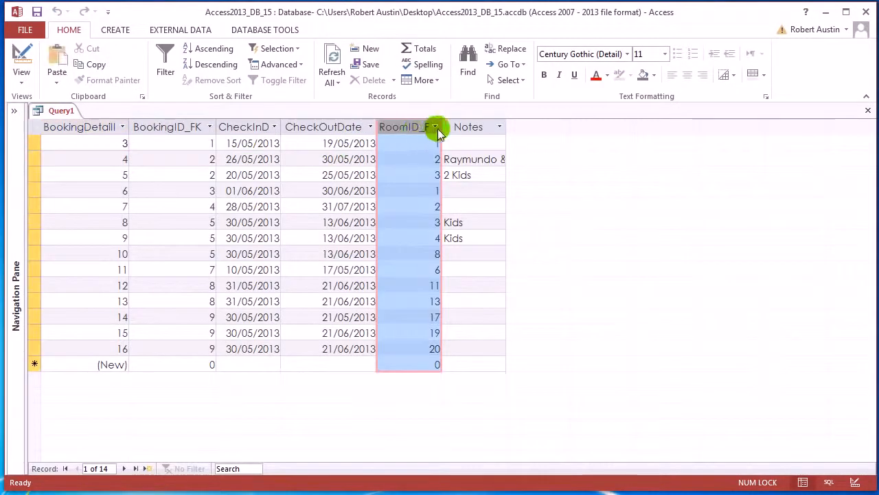
double_click(443, 127)
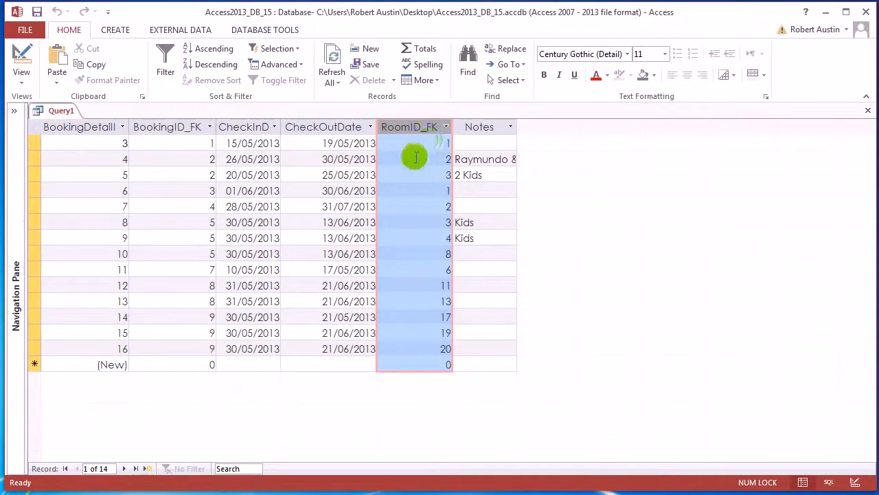
Examine the RoomID and CostPerNight fields in the tblRooms table, then close the table.
left_click(16, 111)
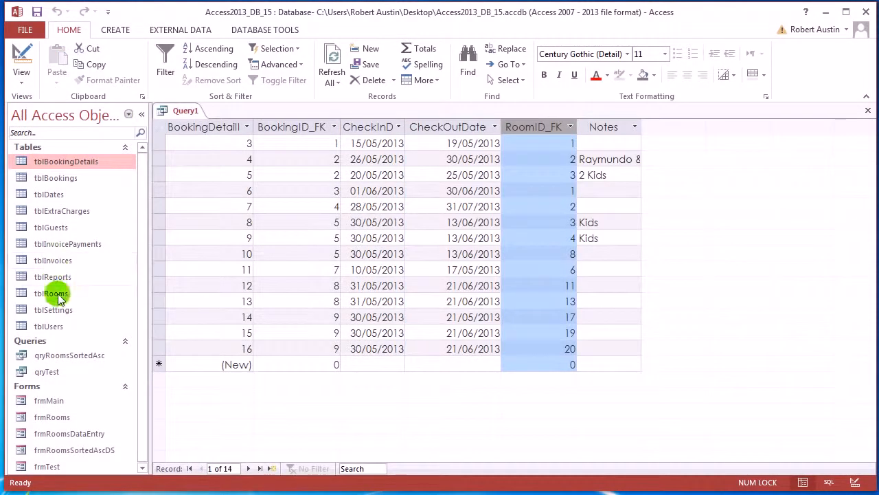
double_click(55, 293)
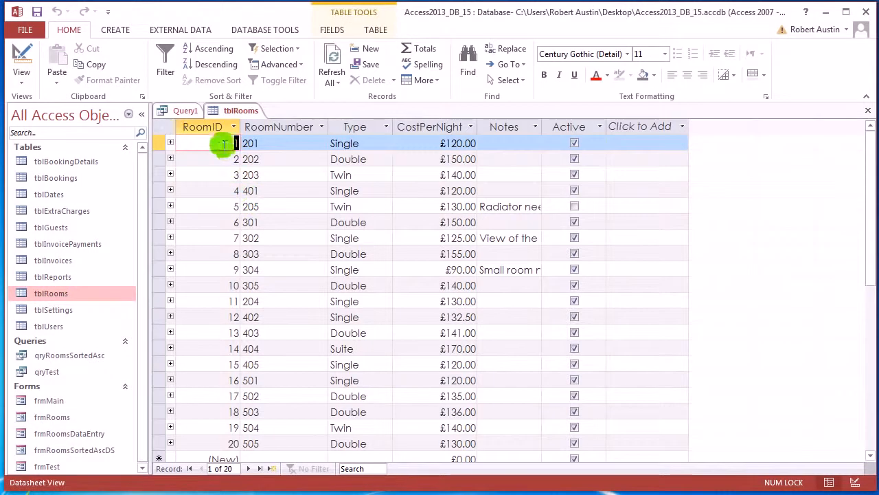
left_click(423, 143)
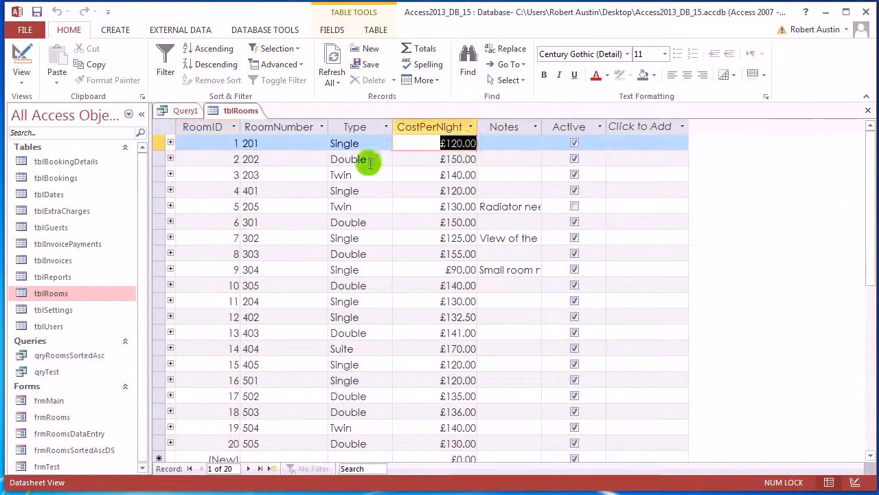
left_click(219, 142)
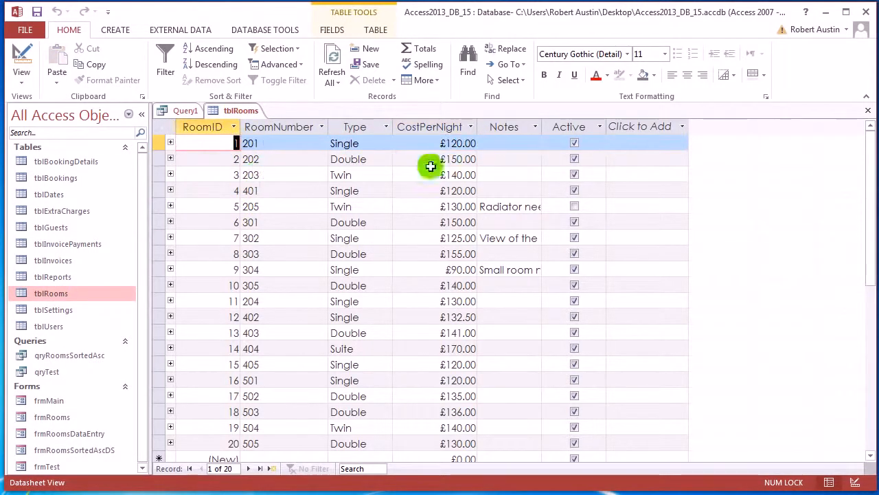
left_click(426, 143)
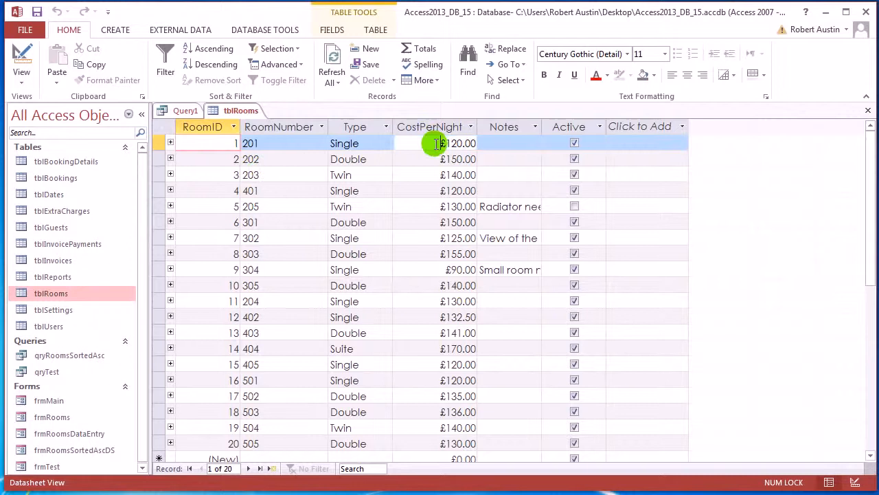
right_click(236, 112)
left_click(233, 135)
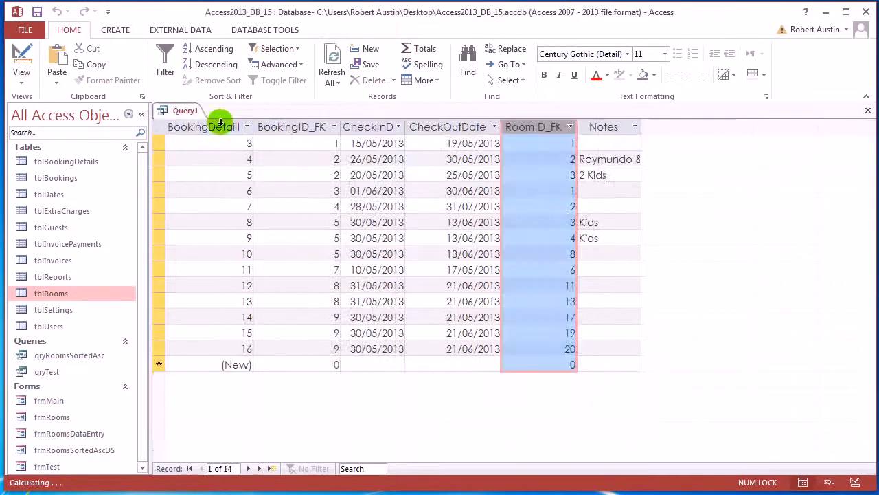
Add a calculated field defined as CostPerNight: DLookUp() in the first empty column of the query design, using the Expression Builder.
right_click(182, 112)
left_click(227, 172)
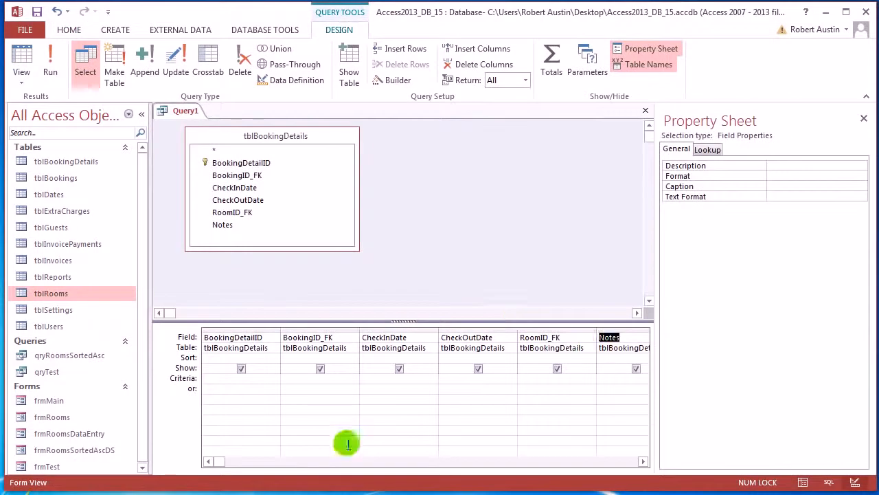
left_click(642, 461)
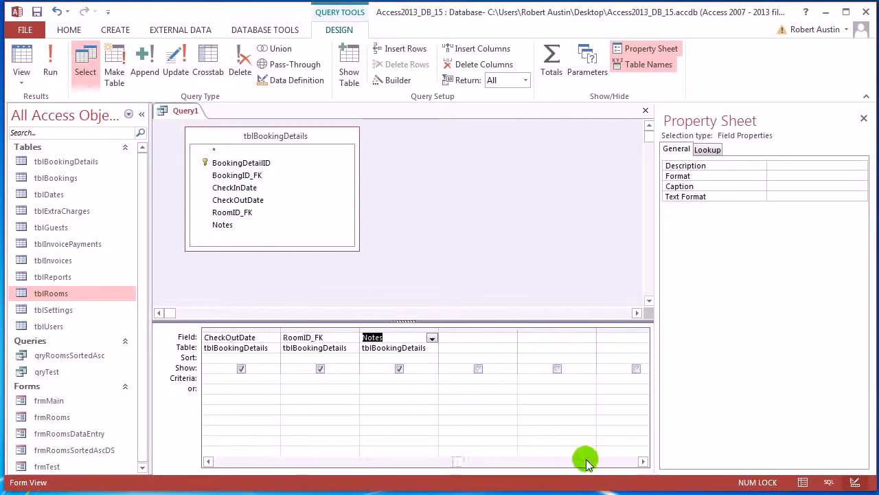
left_click(474, 338)
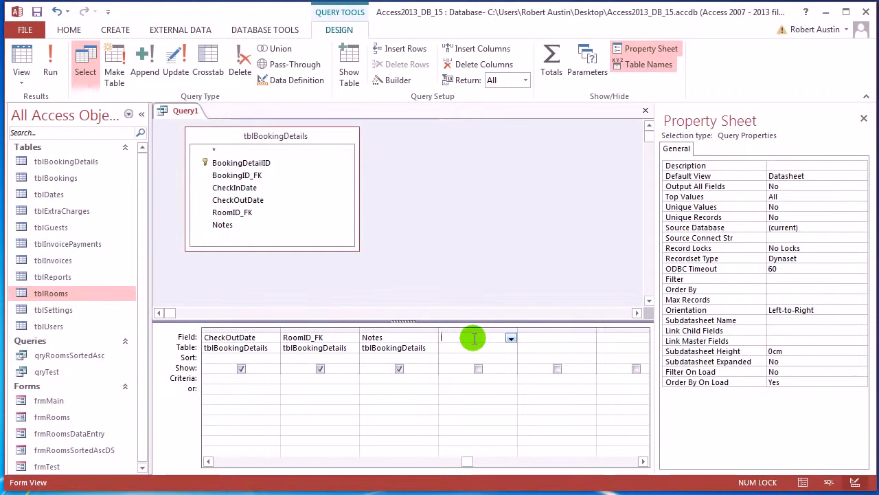
left_click(395, 81)
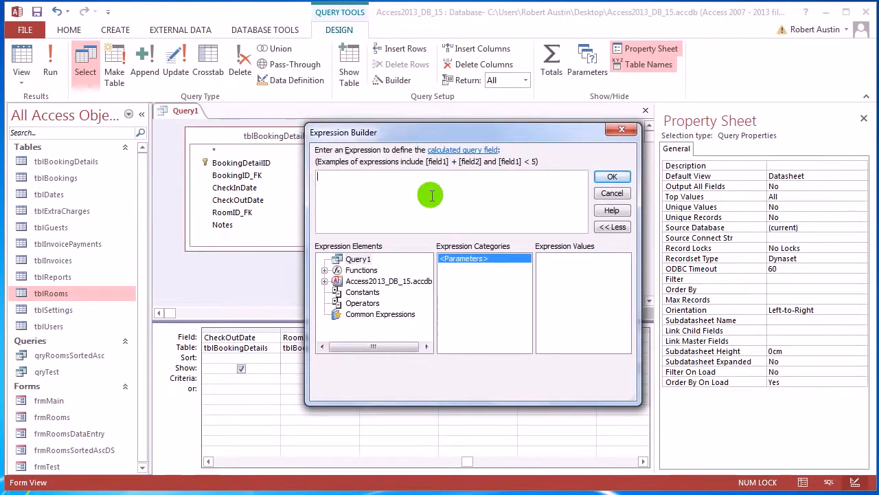
type("CostPerNight")
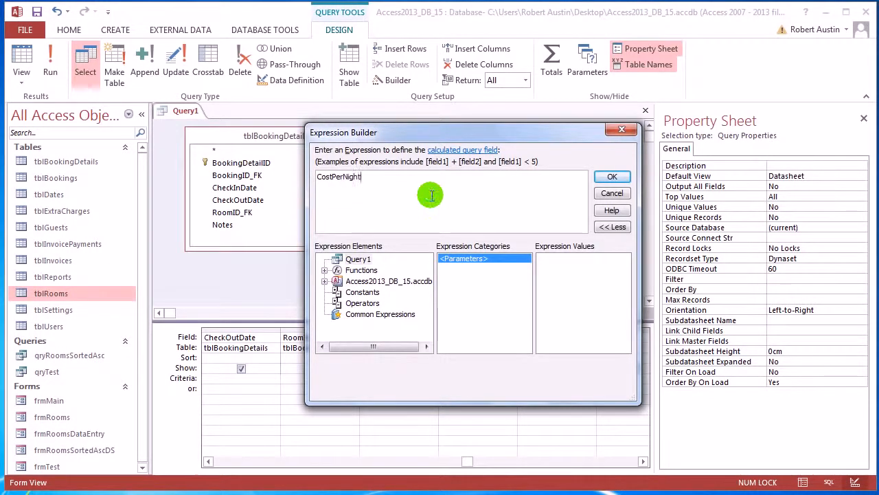
type(":")
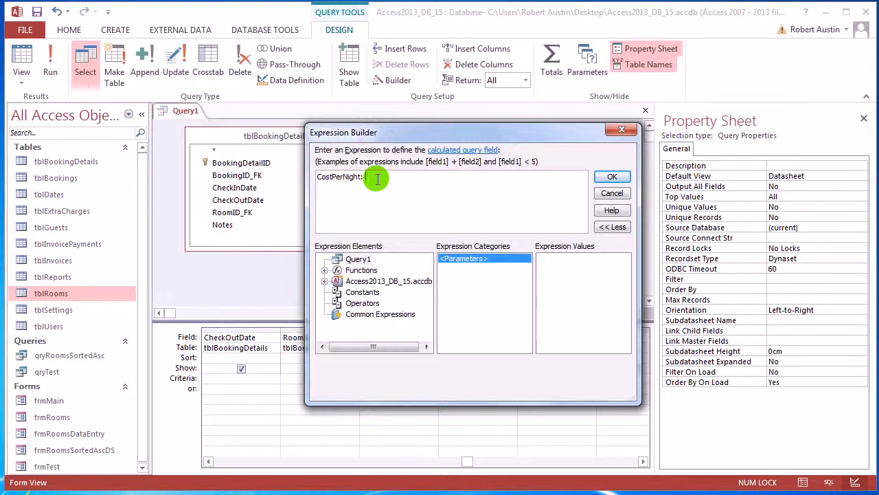
type("dlook")
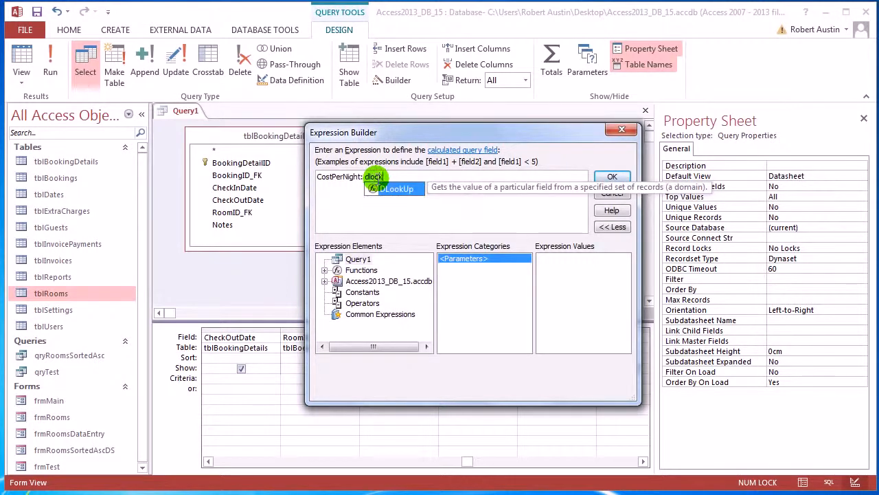
double_click(402, 186)
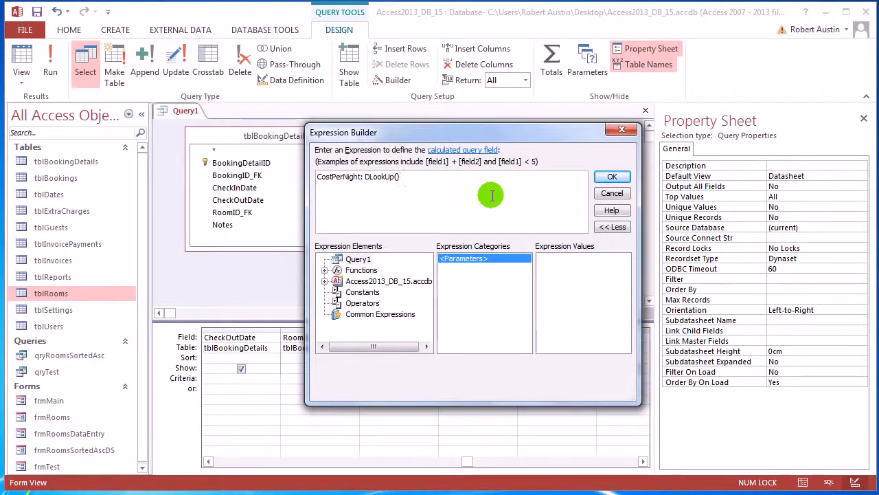
left_click(612, 177)
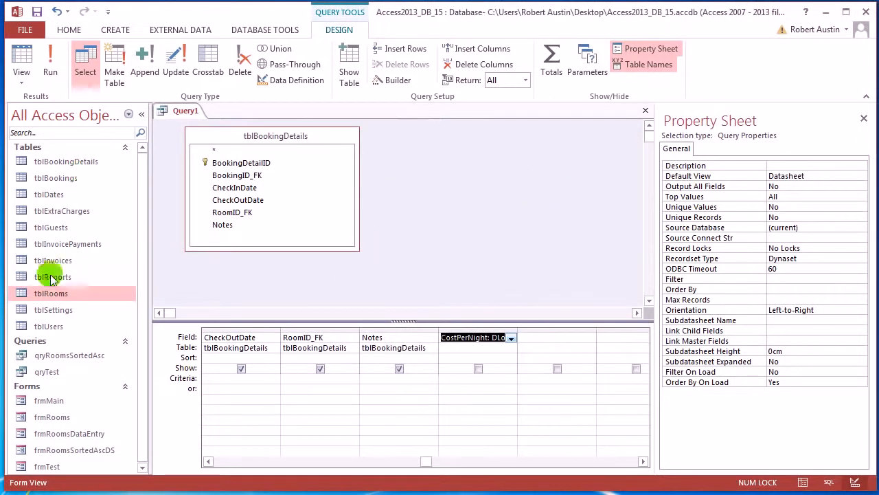
Check the CostPerNight field in tblRooms, and enter "[CostPerNight]" as the expression argument of the query's DLookUp function.
double_click(48, 294)
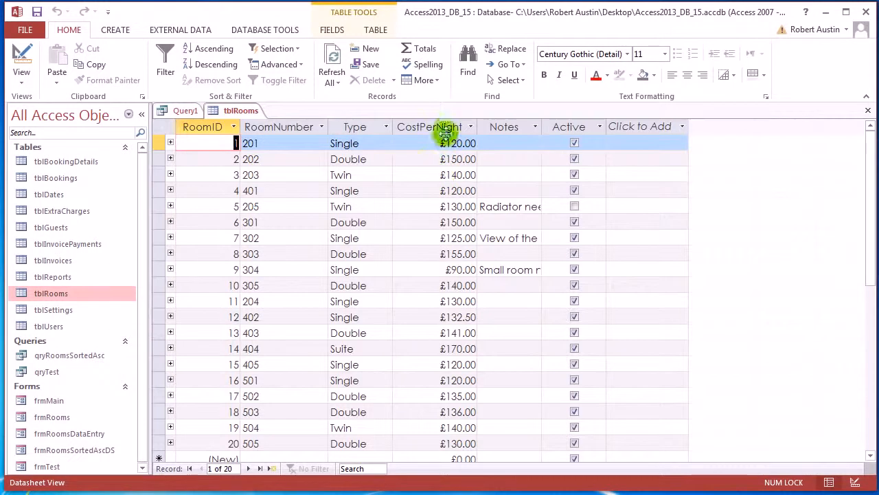
left_click(182, 110)
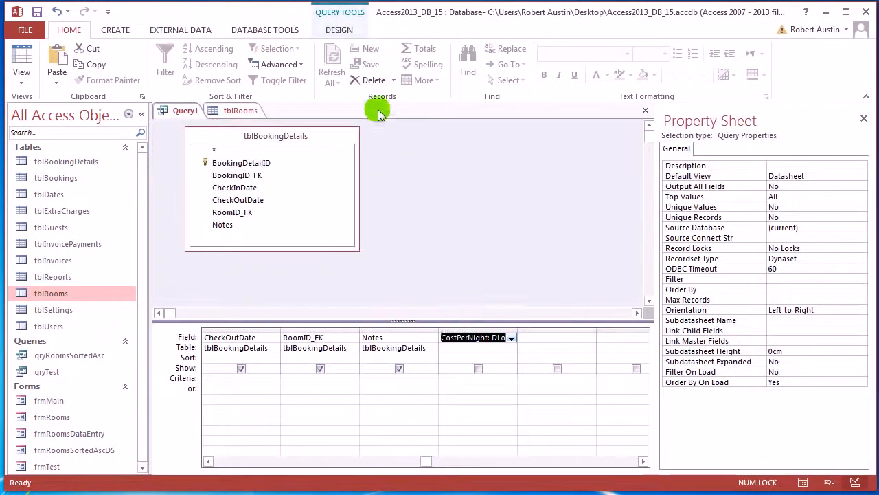
left_click(473, 338)
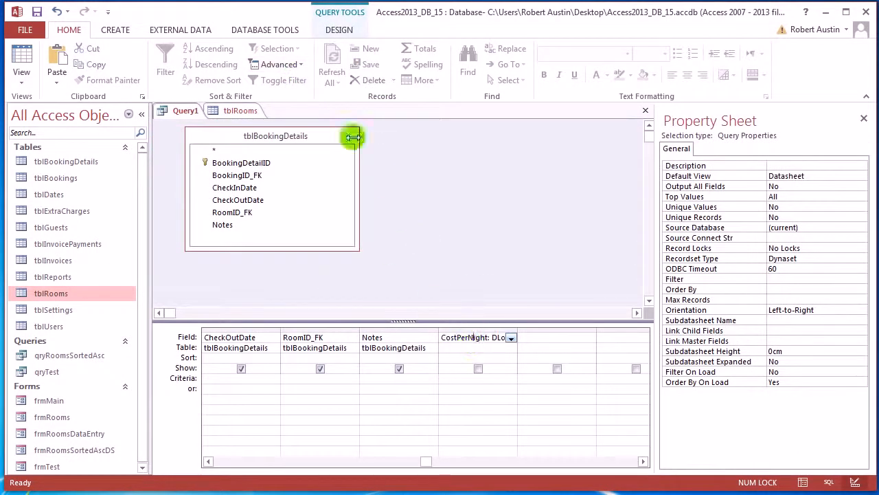
left_click(341, 31)
left_click(397, 80)
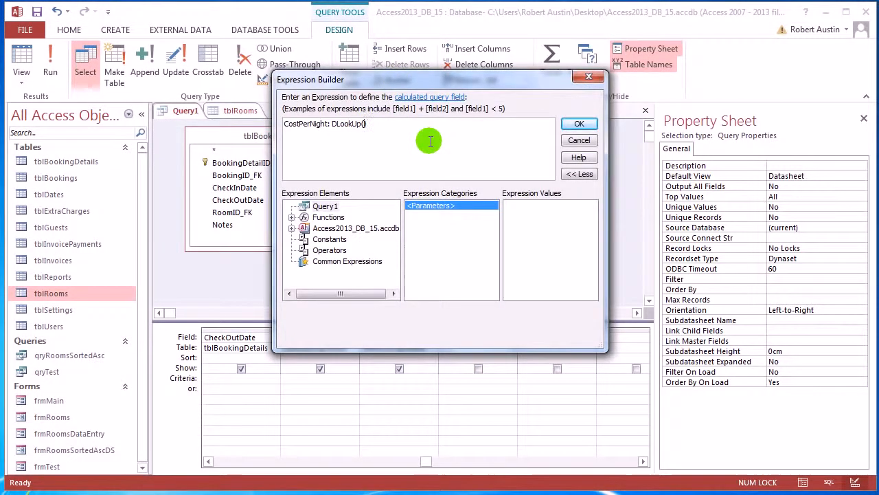
type("\"\"")
key("Left")
type("[Cost")
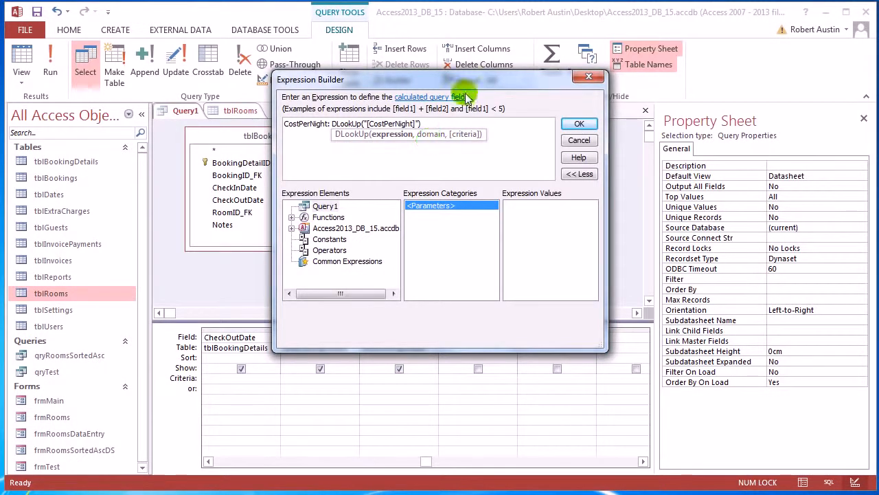
Enter "tblRooms" as the domain argument of the DLookUp function and accept the expression.
left_click_drag(472, 85, 477, 83)
left_click(472, 148)
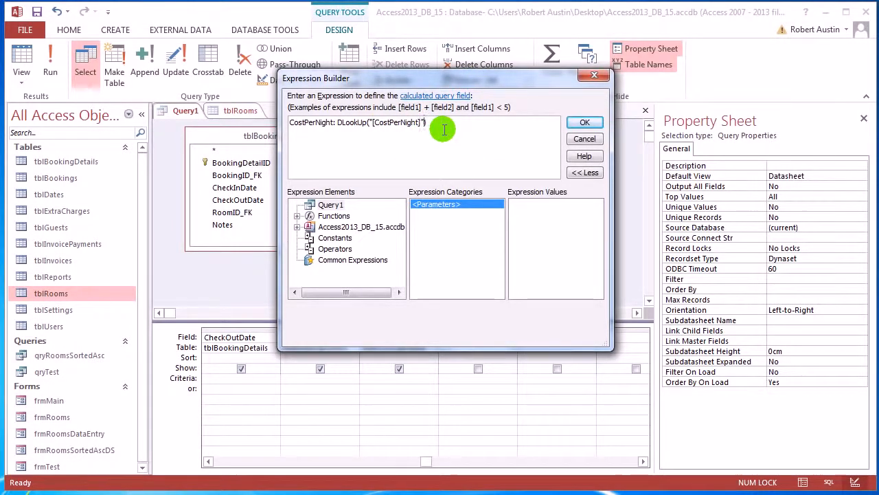
type(",")
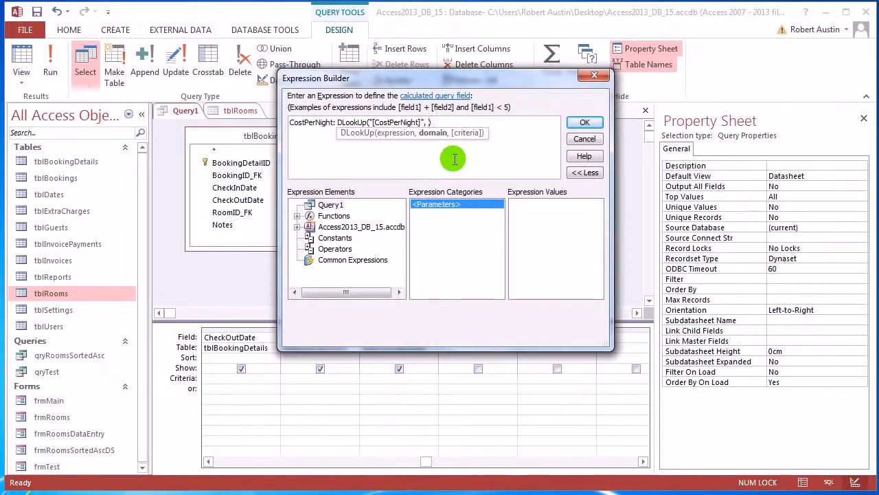
type("tblRooms\"")
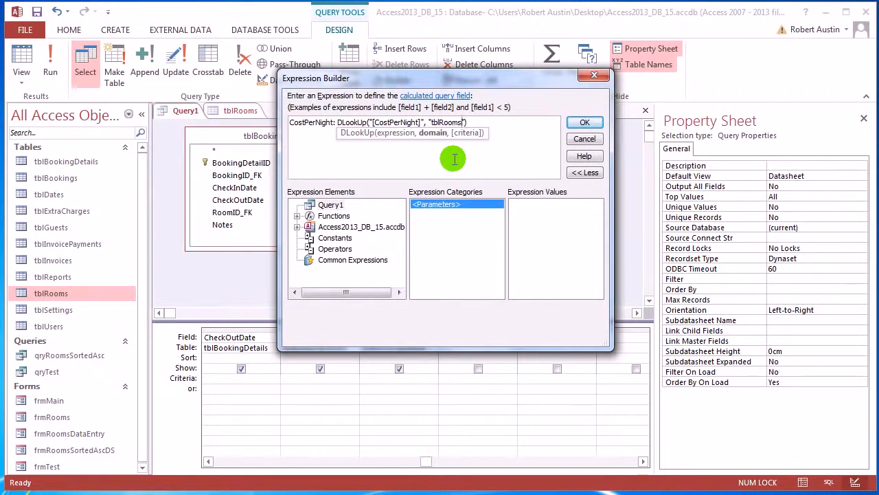
key("Right")
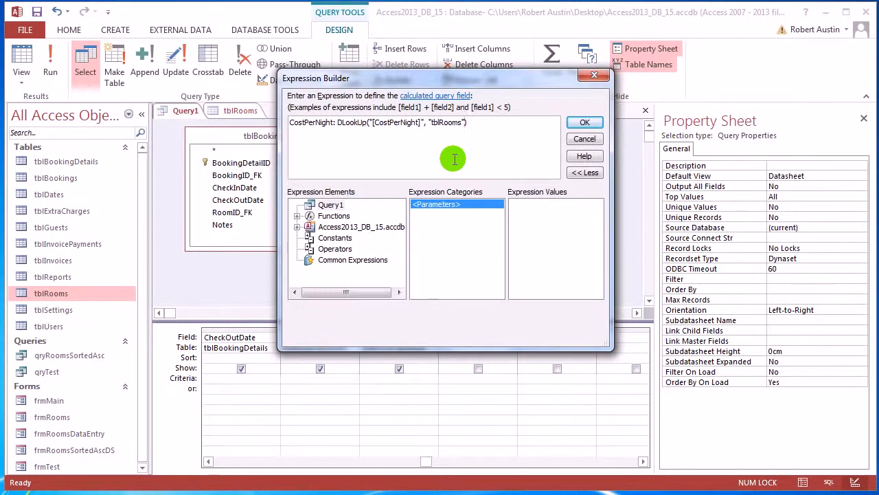
type(",")
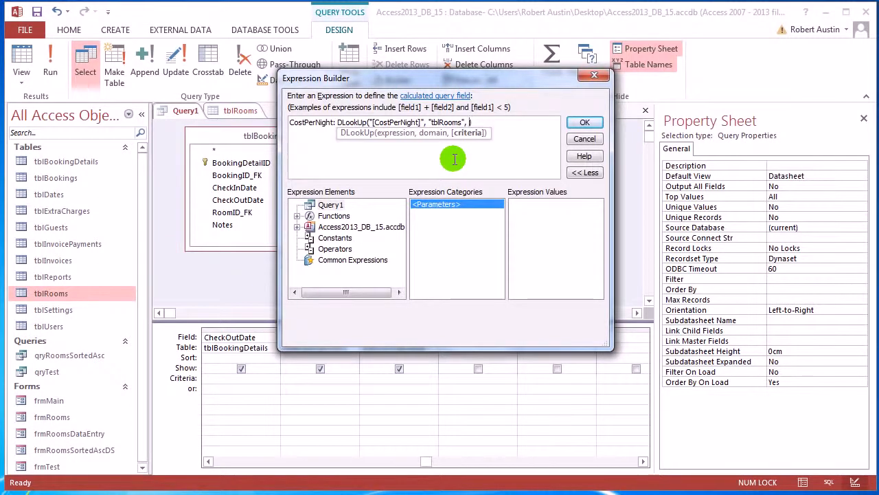
left_click(585, 122)
Examine the RoomID column in the tblRooms table and return to Query1.
left_click(241, 110)
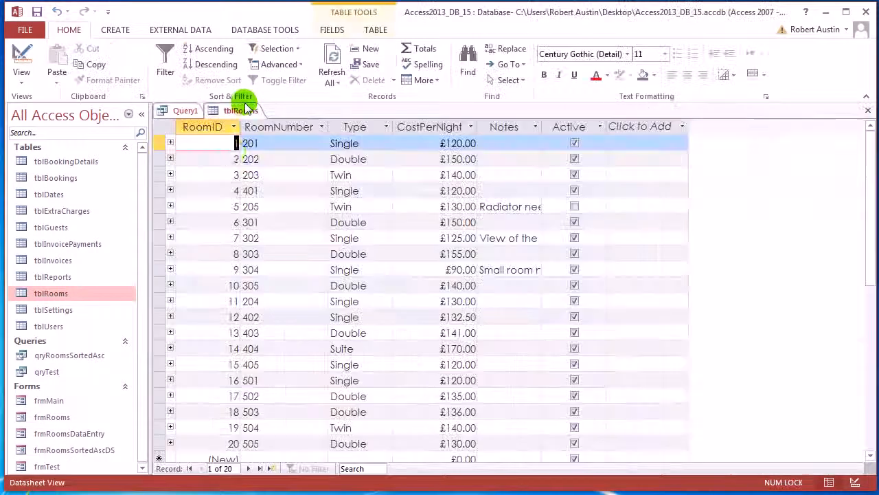
left_click(223, 129)
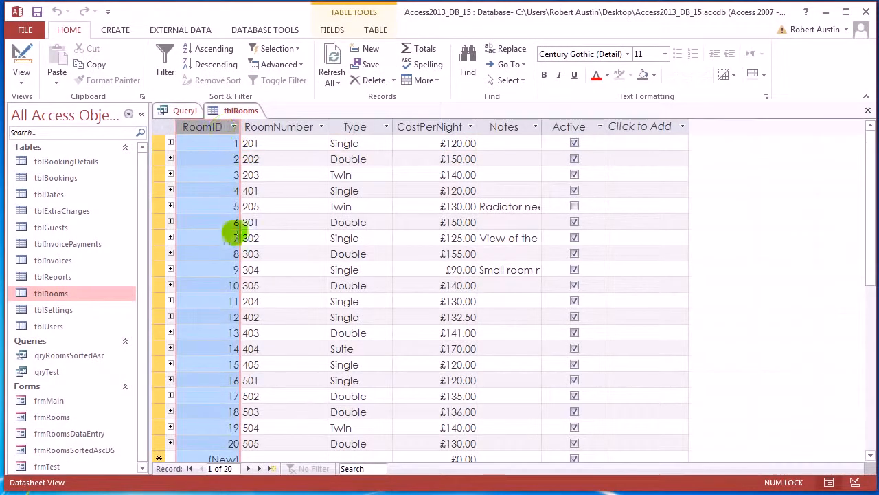
left_click(182, 111)
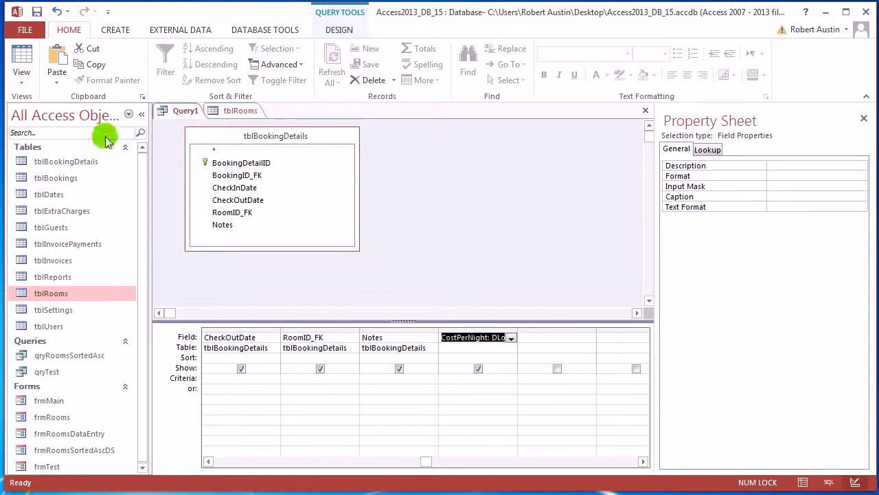
Show the query in Datasheet view and compare the CostPerNight values with the RoomID_FK values across the booking records.
right_click(163, 113)
left_click(217, 208)
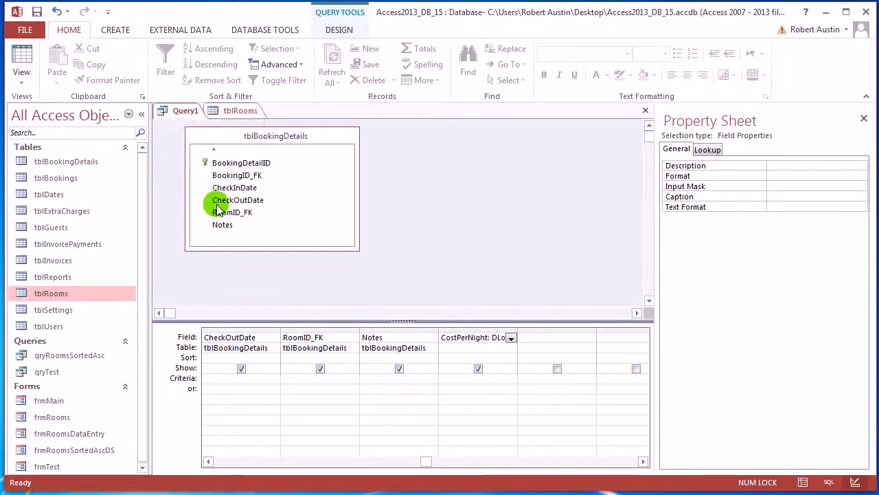
left_click(677, 126)
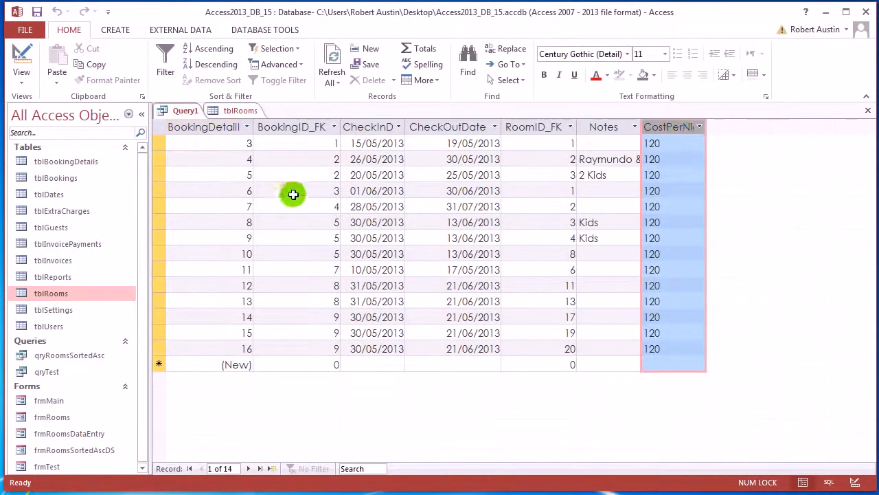
left_click(155, 141)
left_click(159, 175)
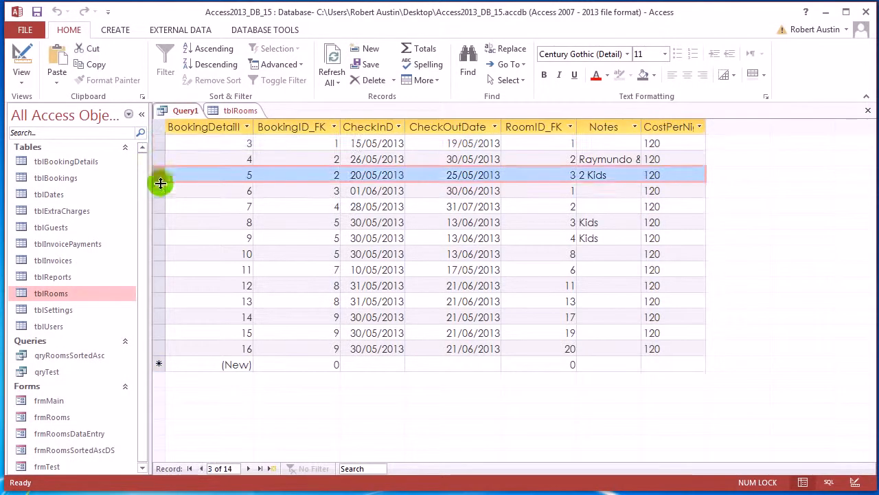
left_click(158, 204)
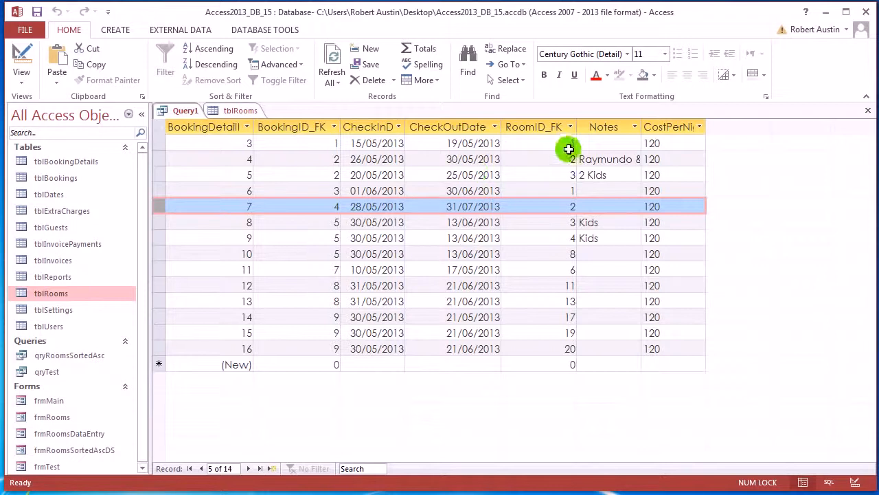
left_click(159, 143)
left_click_drag(160, 143, 677, 145)
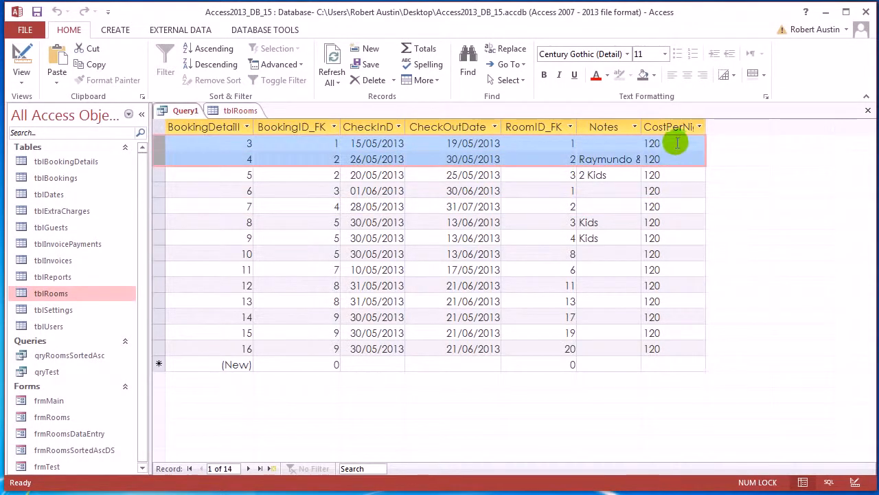
left_click(677, 143)
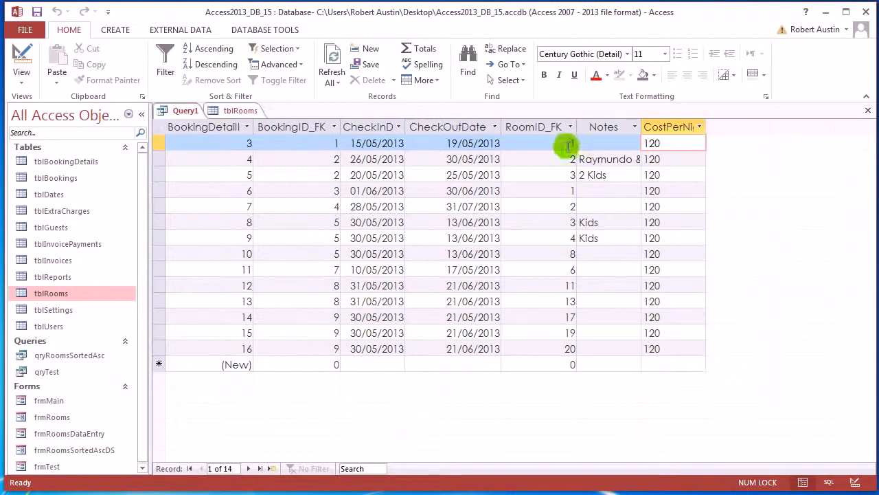
left_click(663, 158)
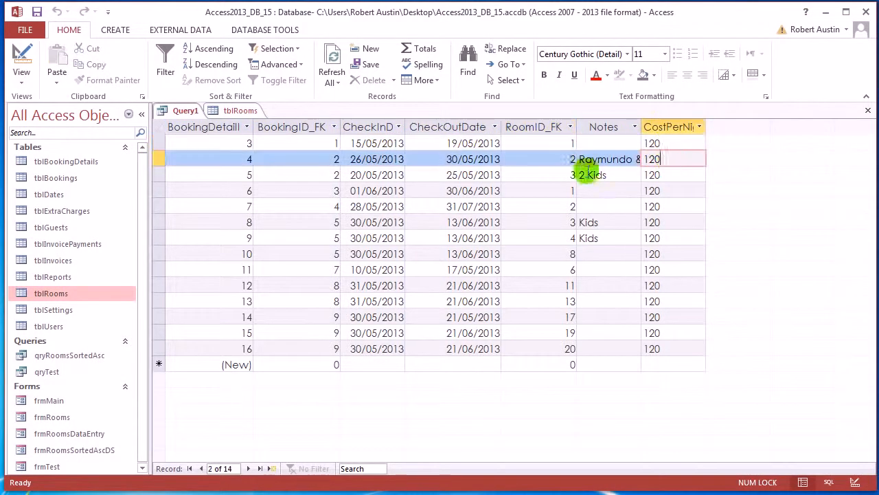
double_click(570, 160)
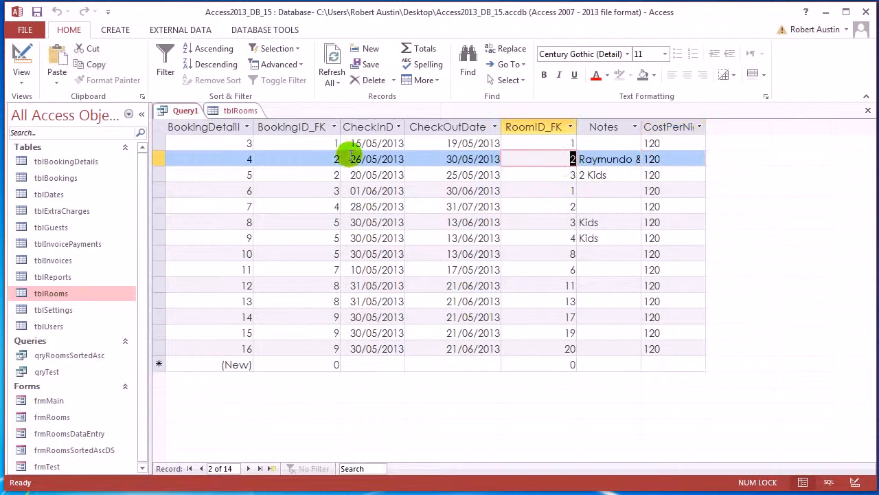
Reopen the CostPerNight expression in Query1's design and start a third DLookUp argument, the criteria "[RoomID]=".
right_click(194, 115)
left_click(233, 191)
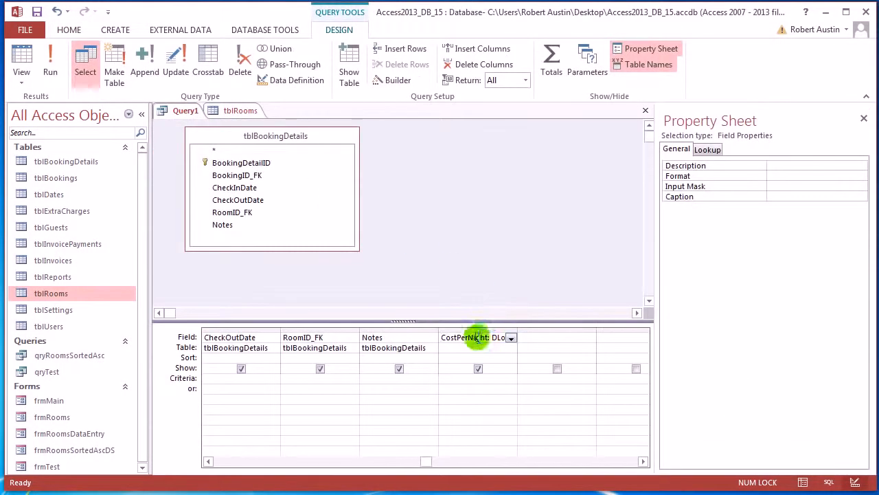
left_click(397, 79)
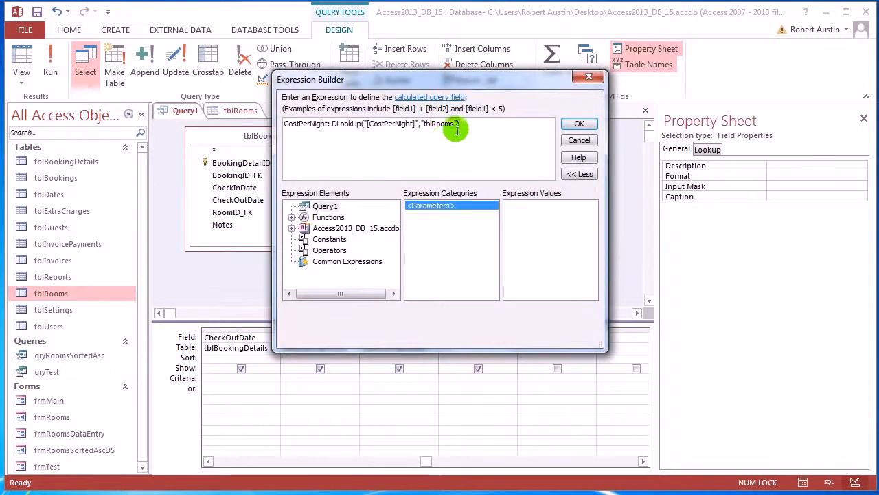
type(", ")
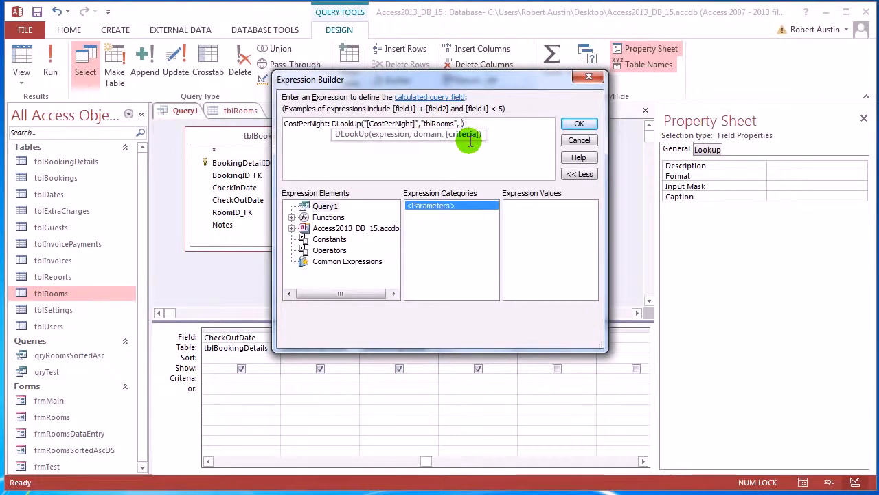
type("\"")
left_click(468, 140)
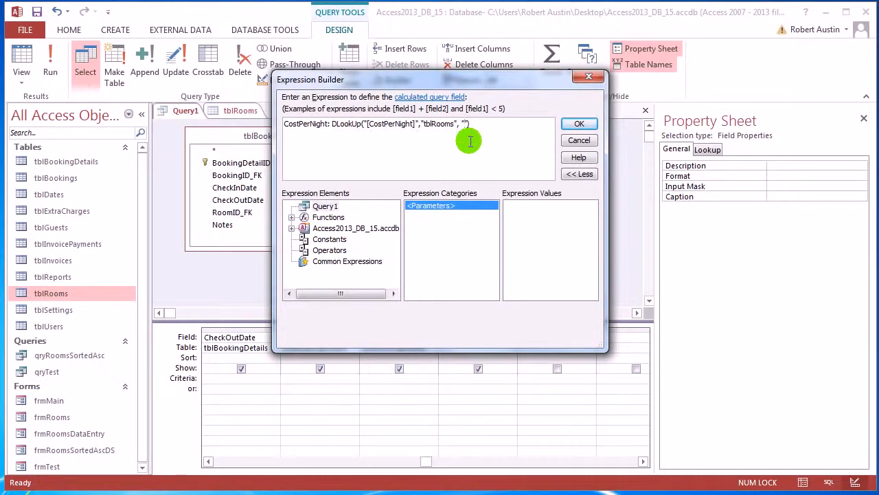
type("[]")
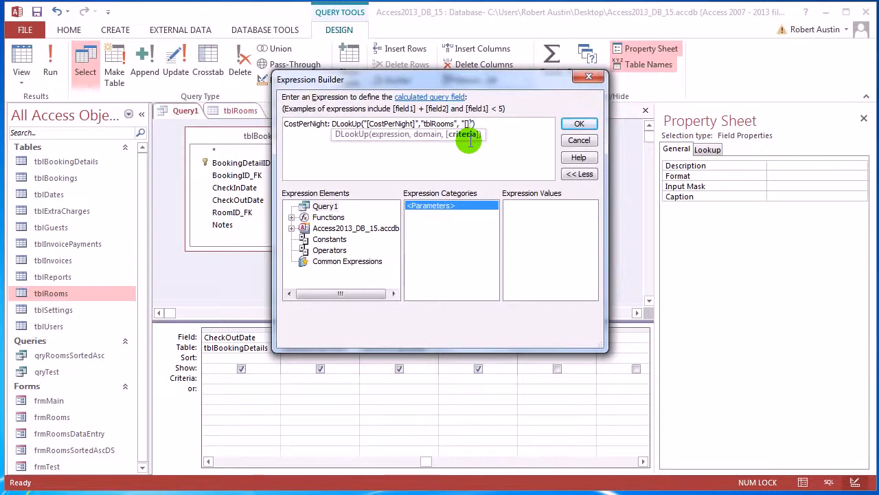
type("RoomID")
left_click(468, 140)
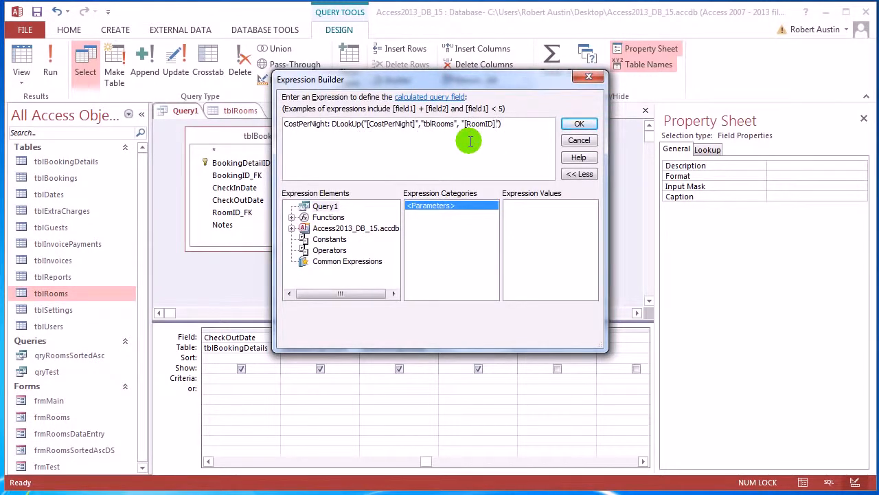
type("=")
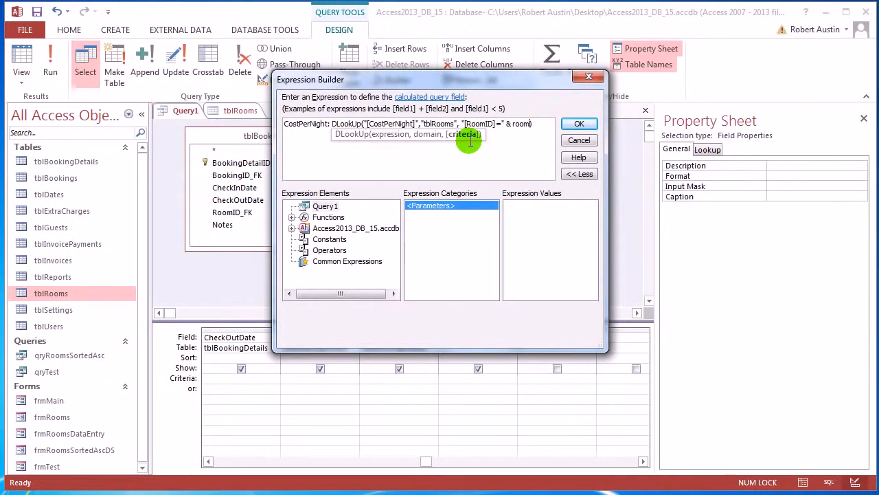
Complete the DLookUp criteria by appending & [RoomID_FK] after "[RoomID]=", accept the expression and run the query.
key("BackSpace")
key("BackSpace")
key("BackSpace")
key("BackSpace")
type("Room")
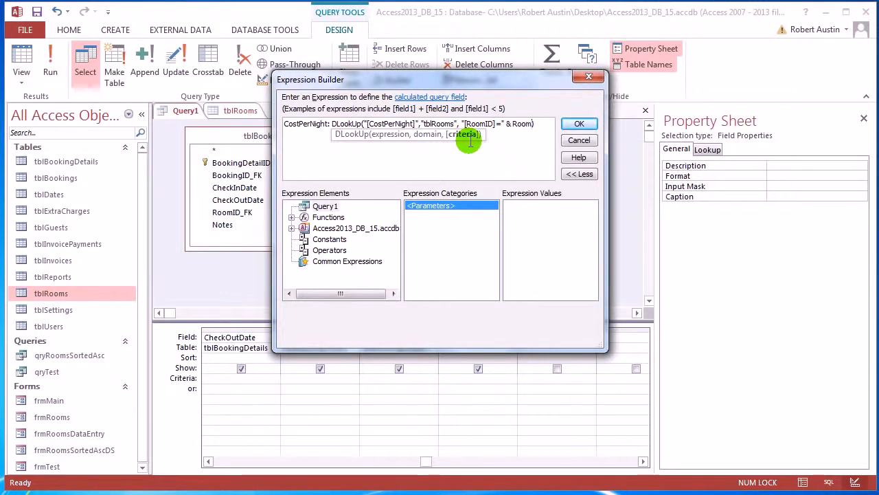
type("ID_FK)")
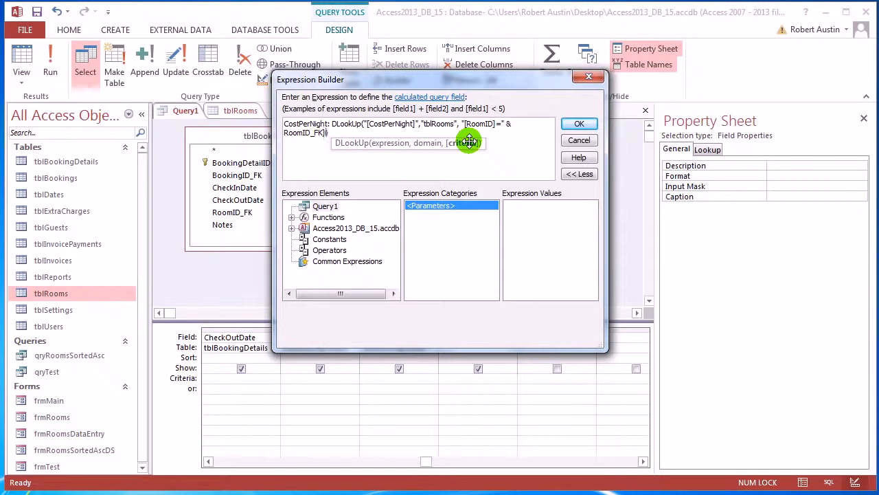
key("Left")
key("Left")
key("Left")
key("Left")
type("[")
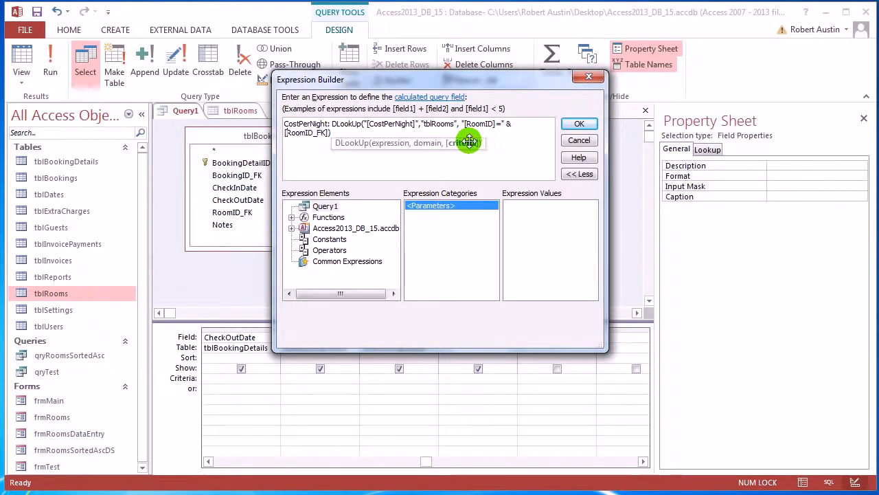
left_click(579, 123)
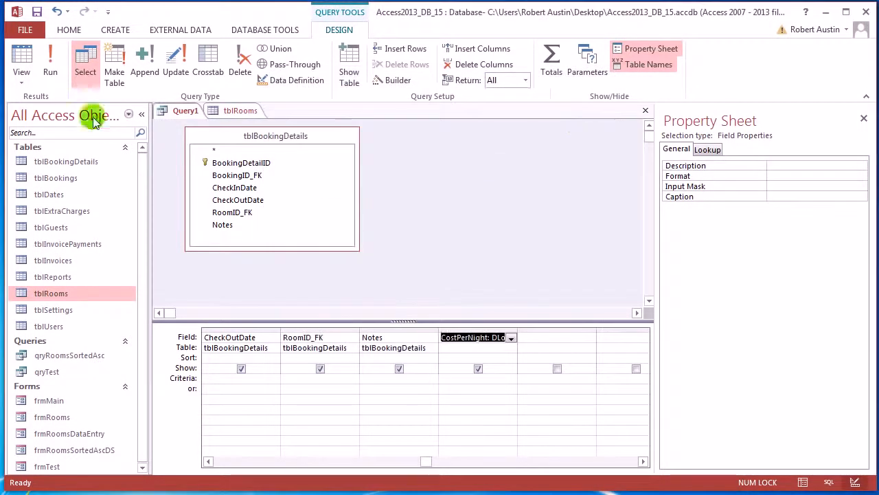
left_click(53, 56)
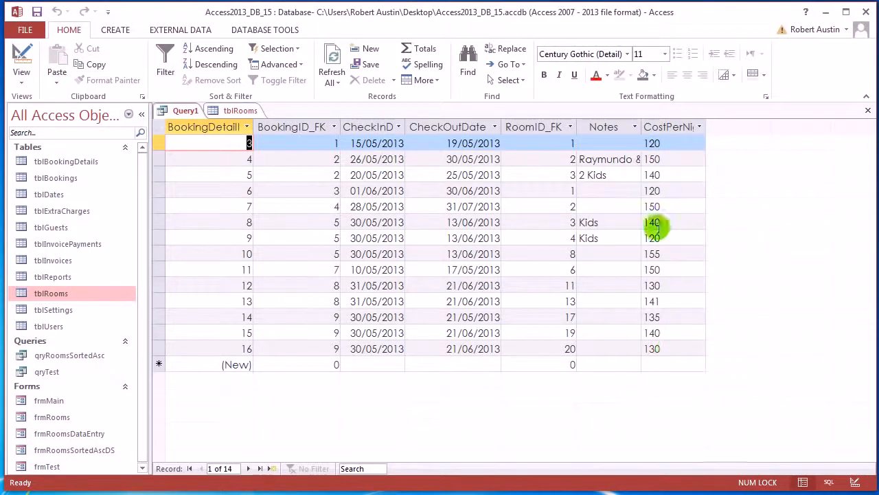
Review the complete DLookUp expression of the CostPerNight field, then run the query and examine the CostPerNight column.
right_click(165, 110)
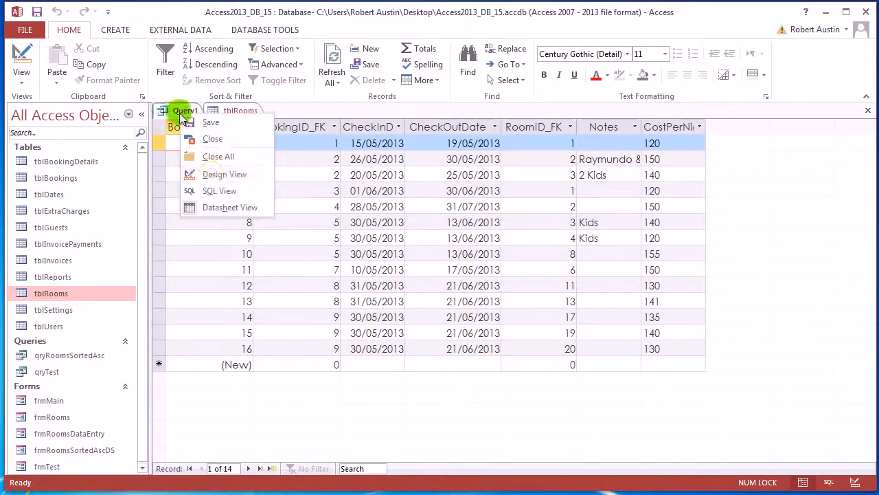
left_click(210, 173)
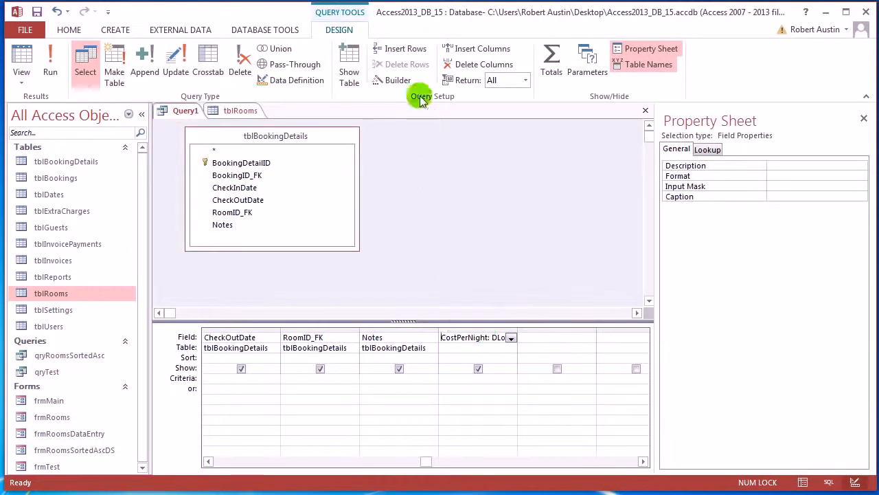
left_click(398, 80)
left_click_drag(476, 82, 456, 54)
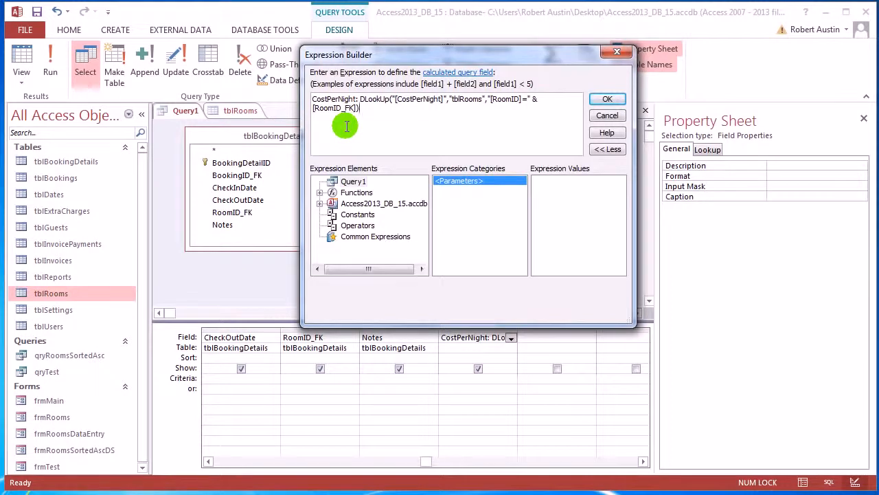
left_click(607, 99)
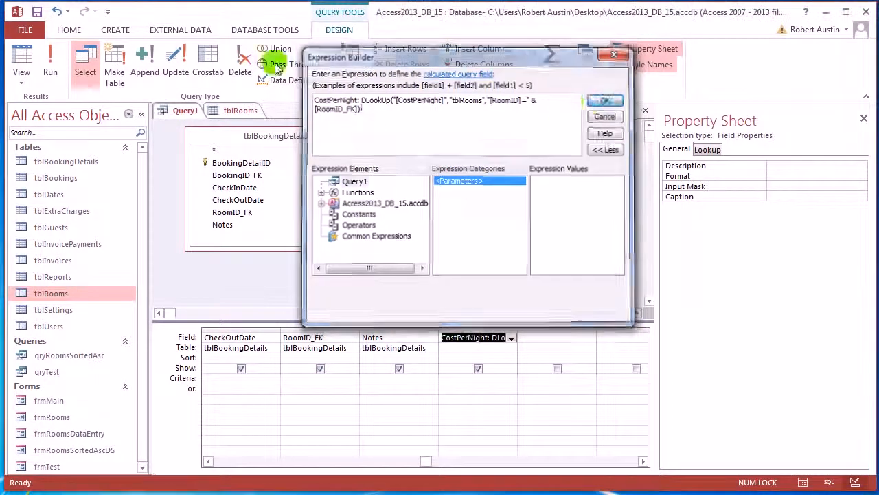
left_click(51, 64)
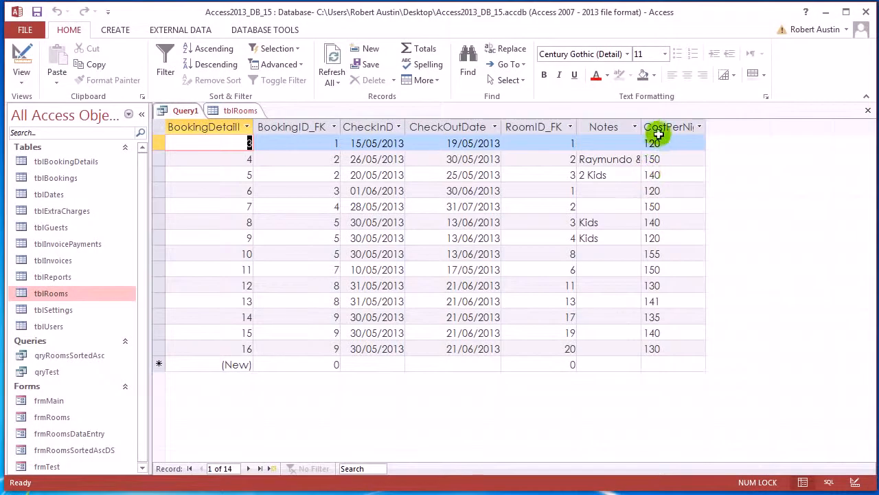
left_click(659, 127)
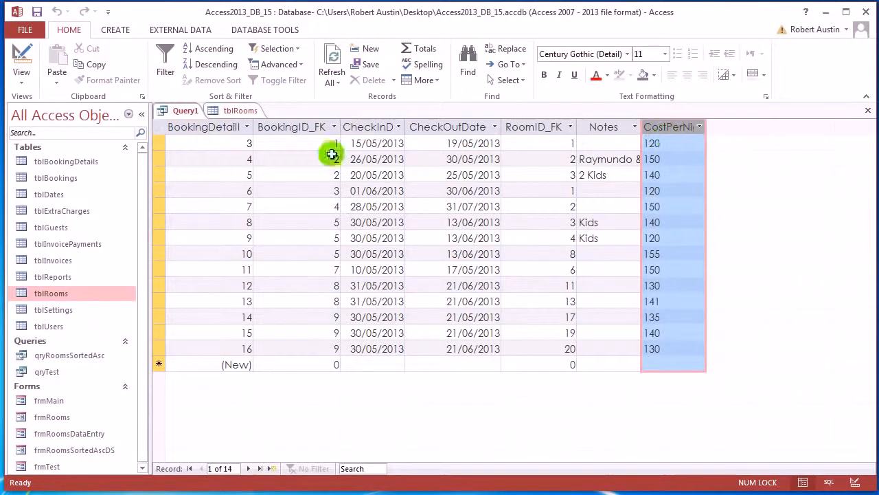
Wrap the DLookUp expression of CostPerNight in the CCur function to convert it to currency, and run the query.
right_click(183, 112)
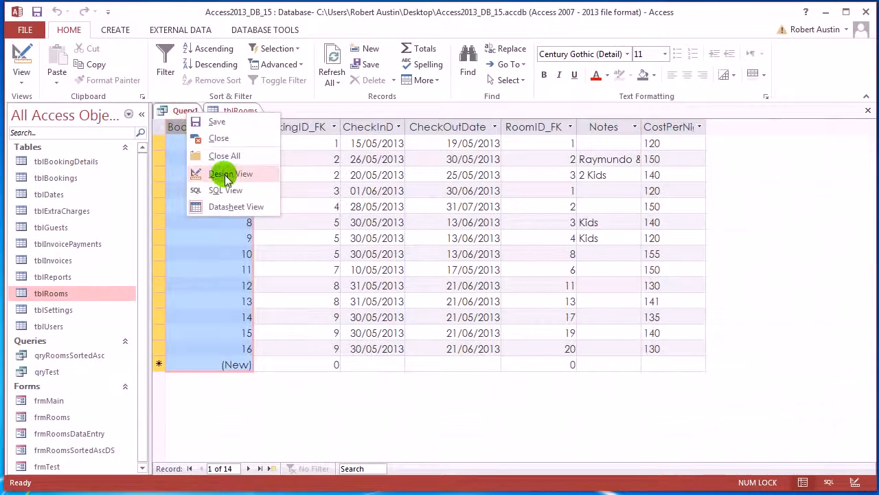
left_click(226, 176)
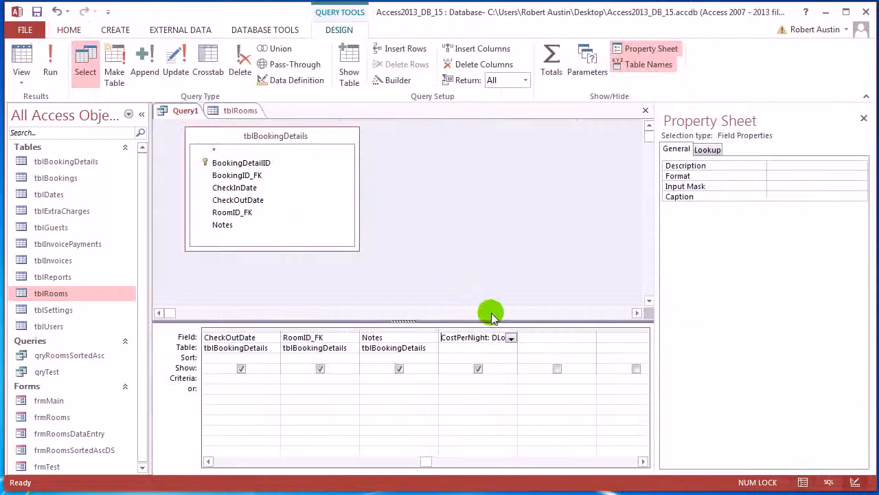
left_click(387, 80)
left_click(333, 125)
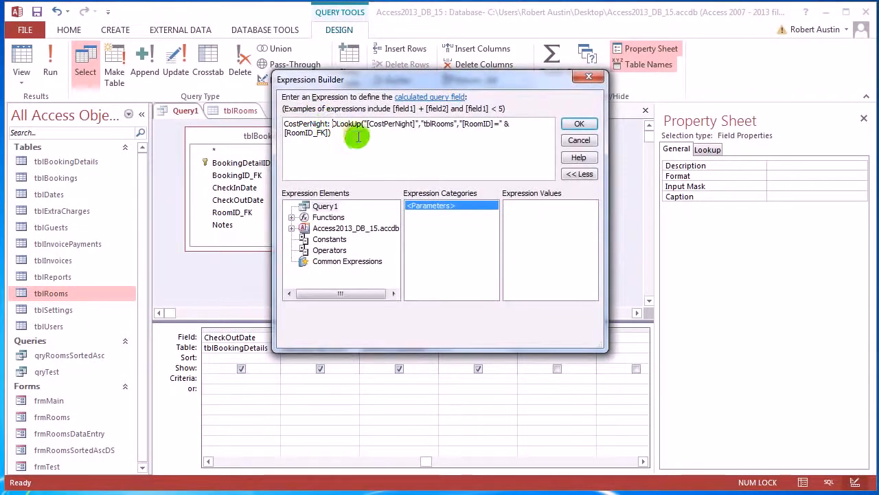
type("ccur")
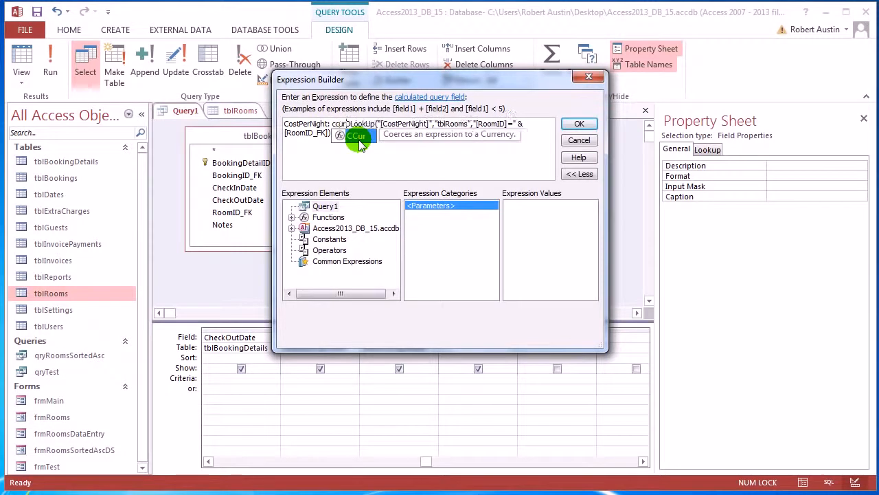
type("(")
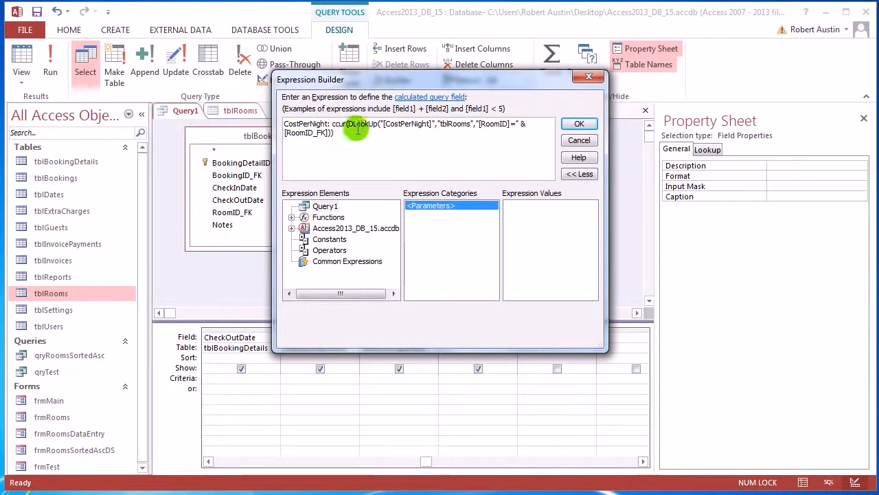
left_click_drag(332, 125, 345, 127)
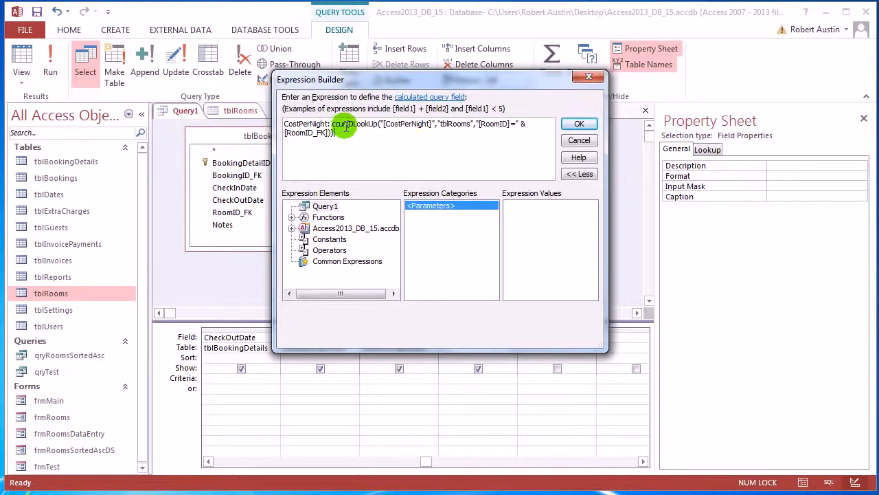
left_click(577, 124)
left_click(53, 54)
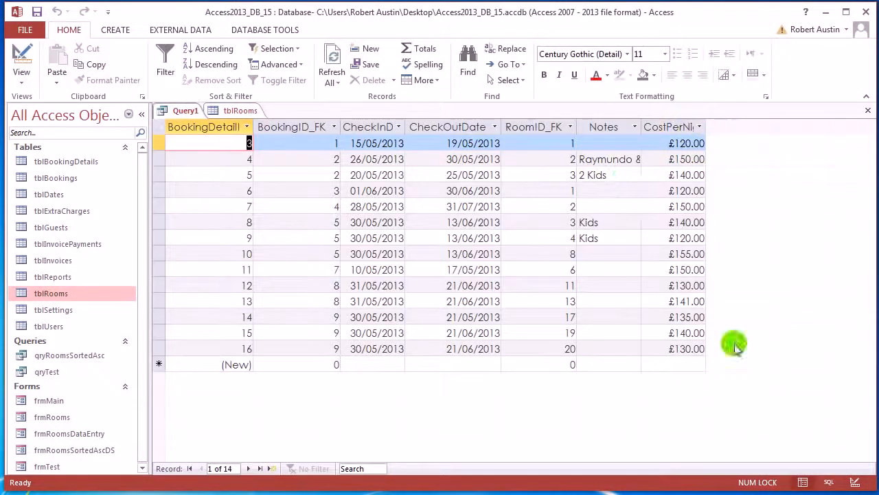
Save the query as qryBookingDetailsExtended.
right_click(193, 114)
left_click(220, 121)
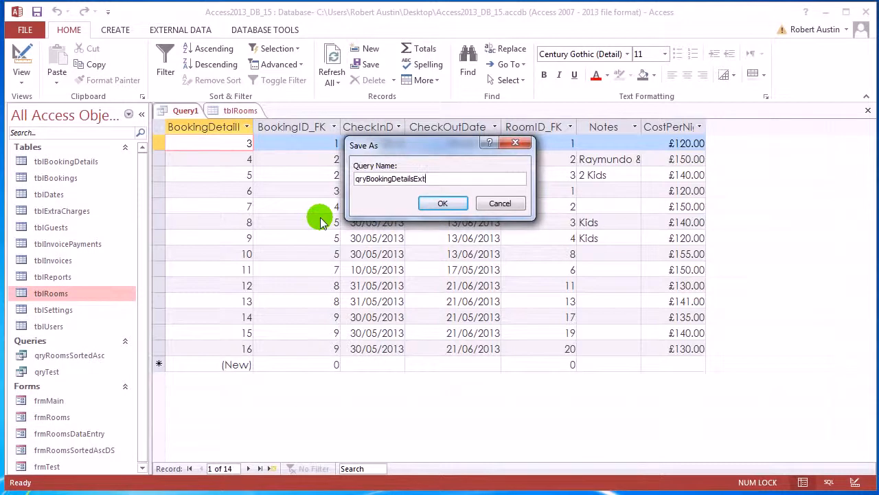
type("ded")
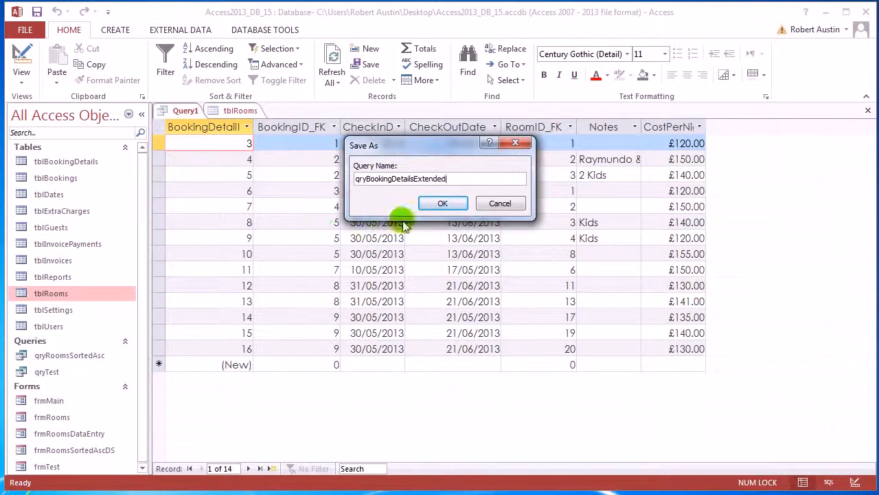
left_click(442, 202)
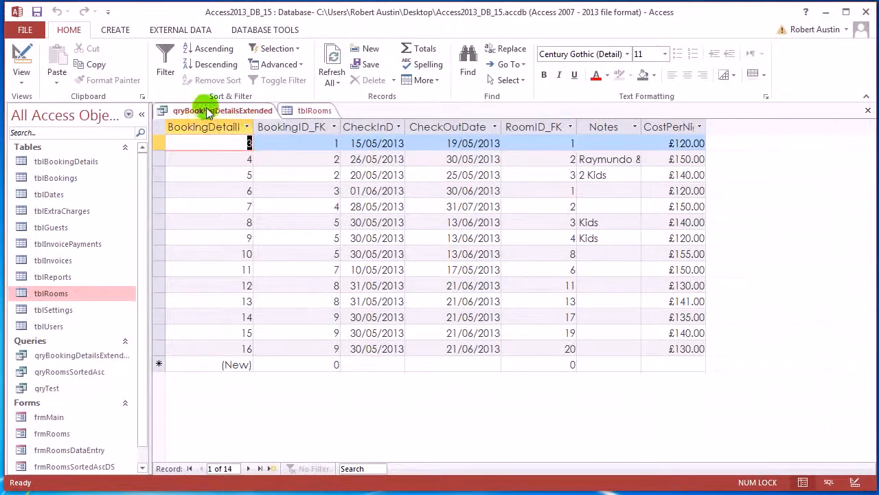